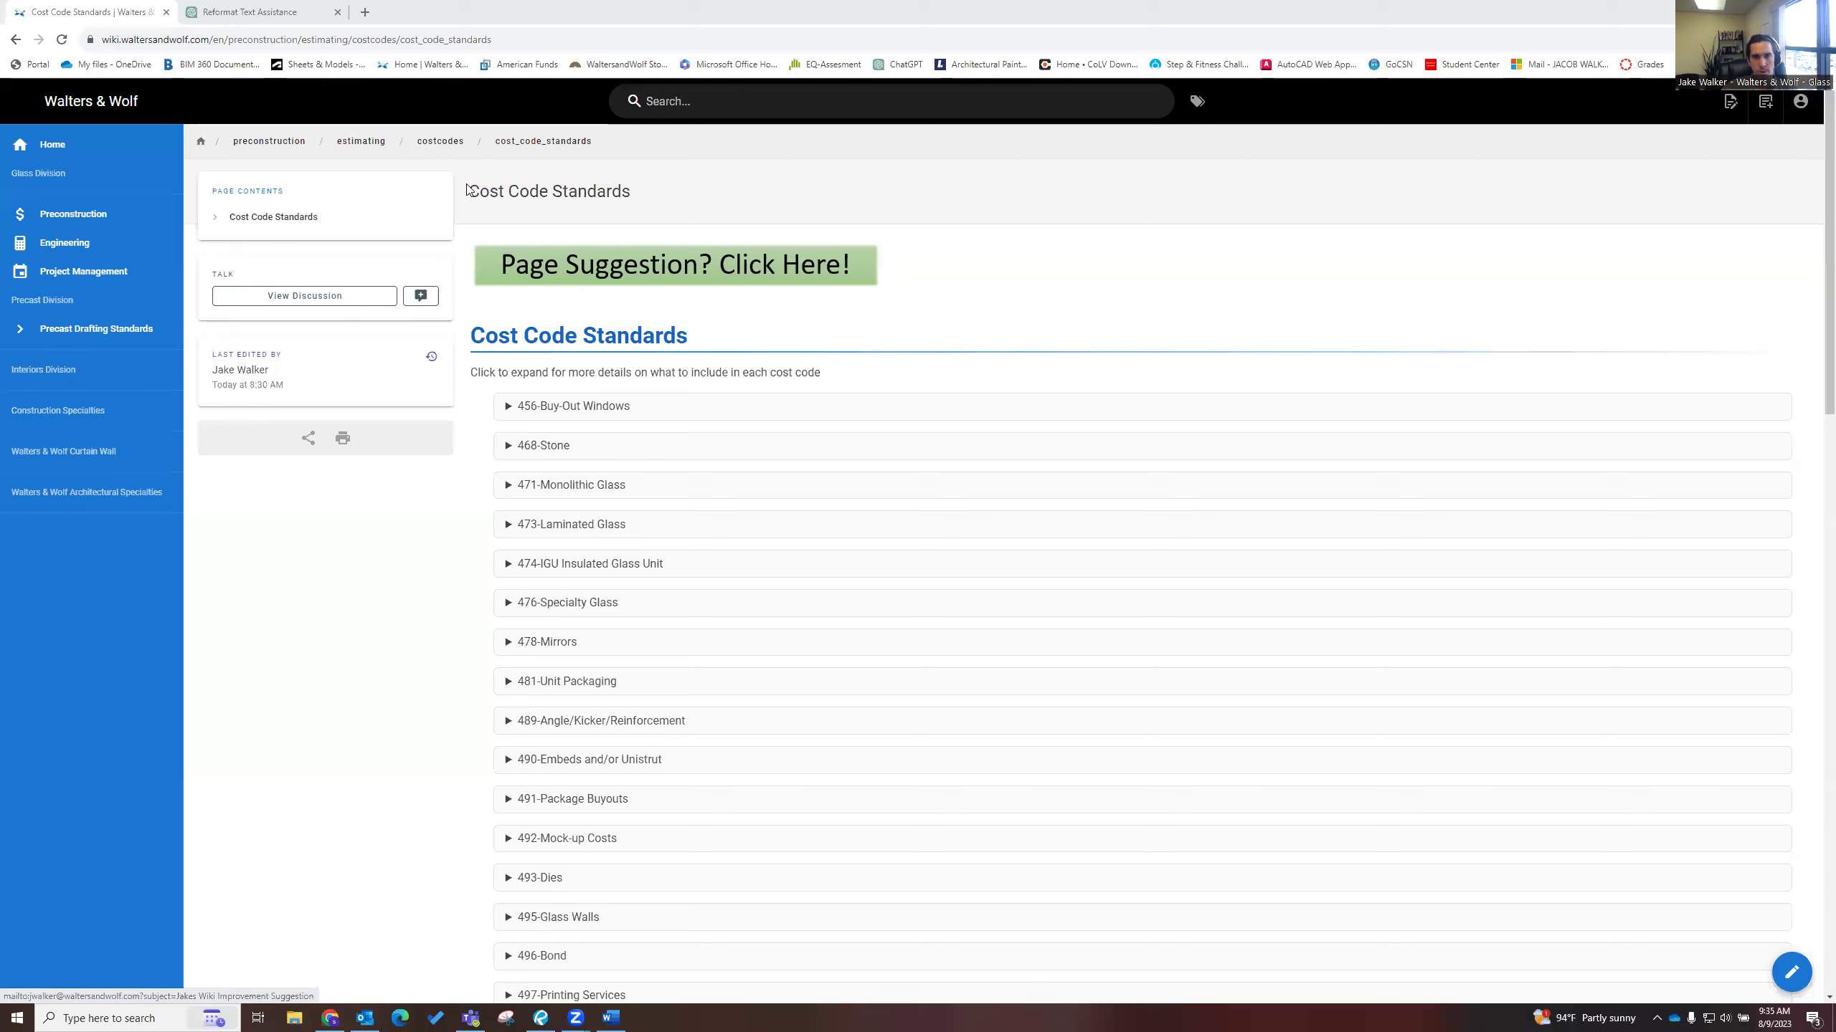
- Go up to the Cost Codes - Material summary page, then switch to the Cost_Code_Standards Word document
left_click(448, 140)
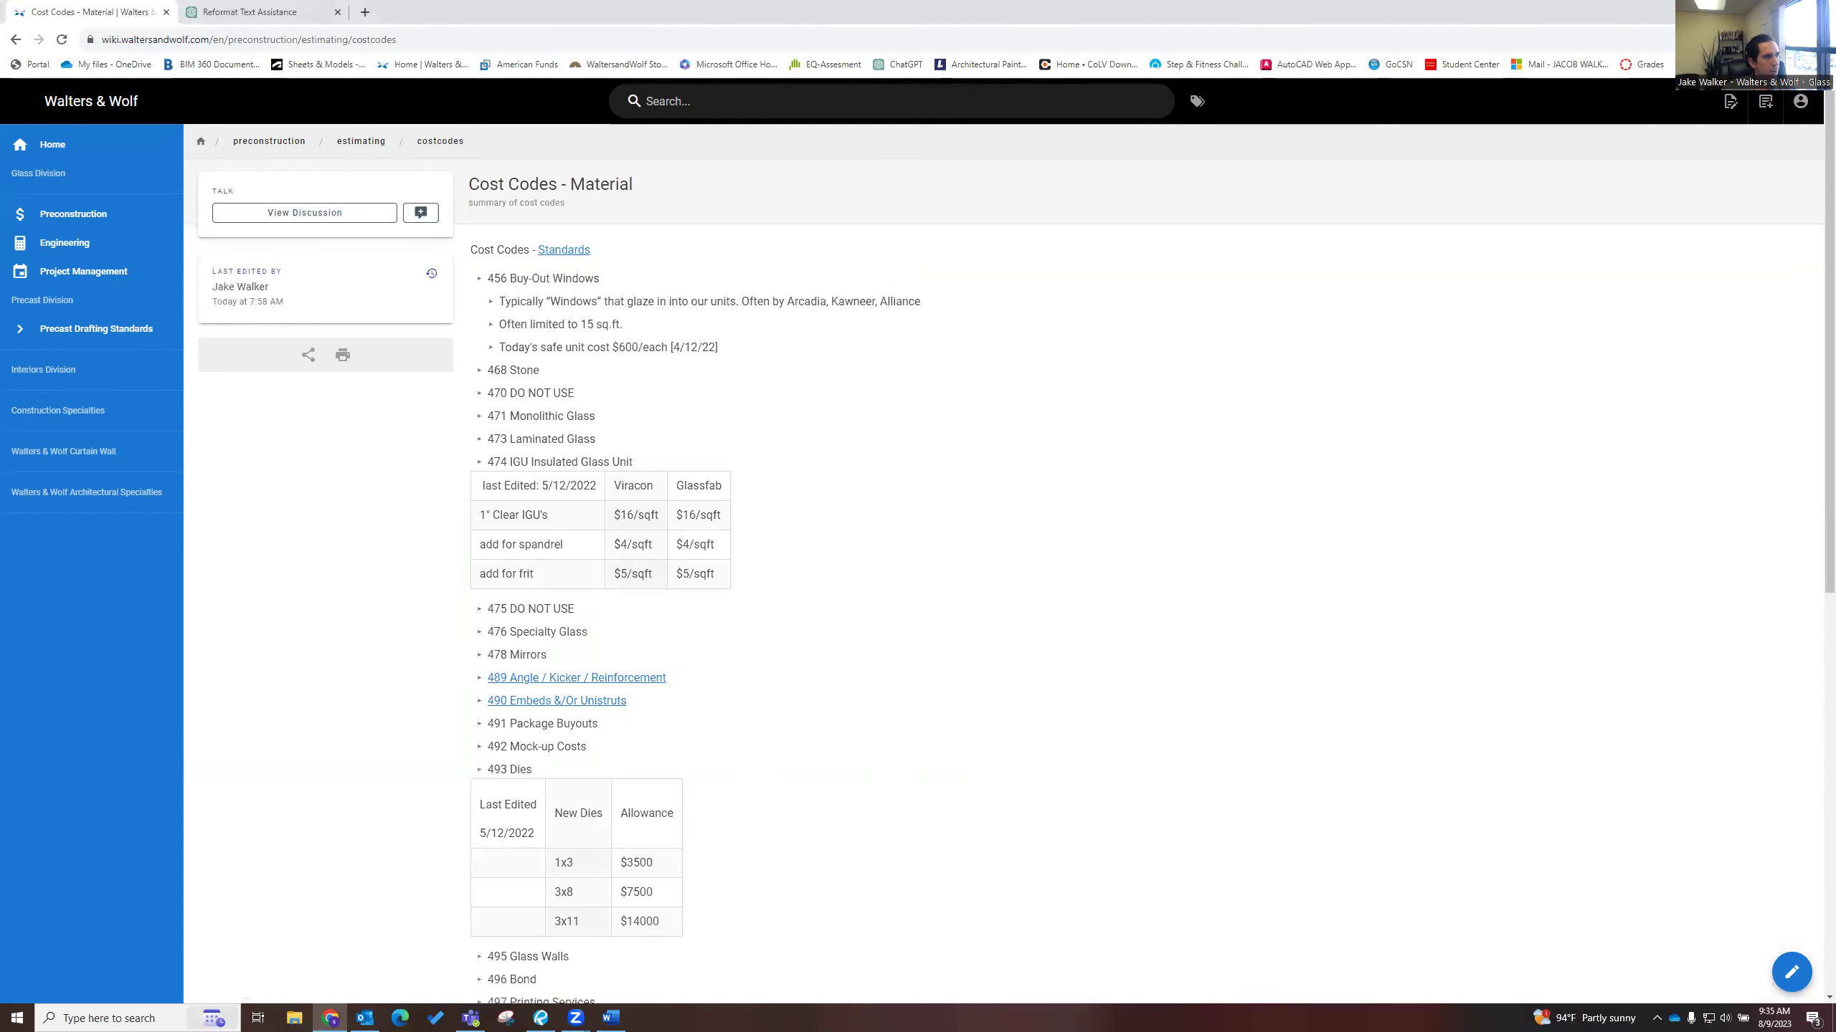
key("alt+Tab")
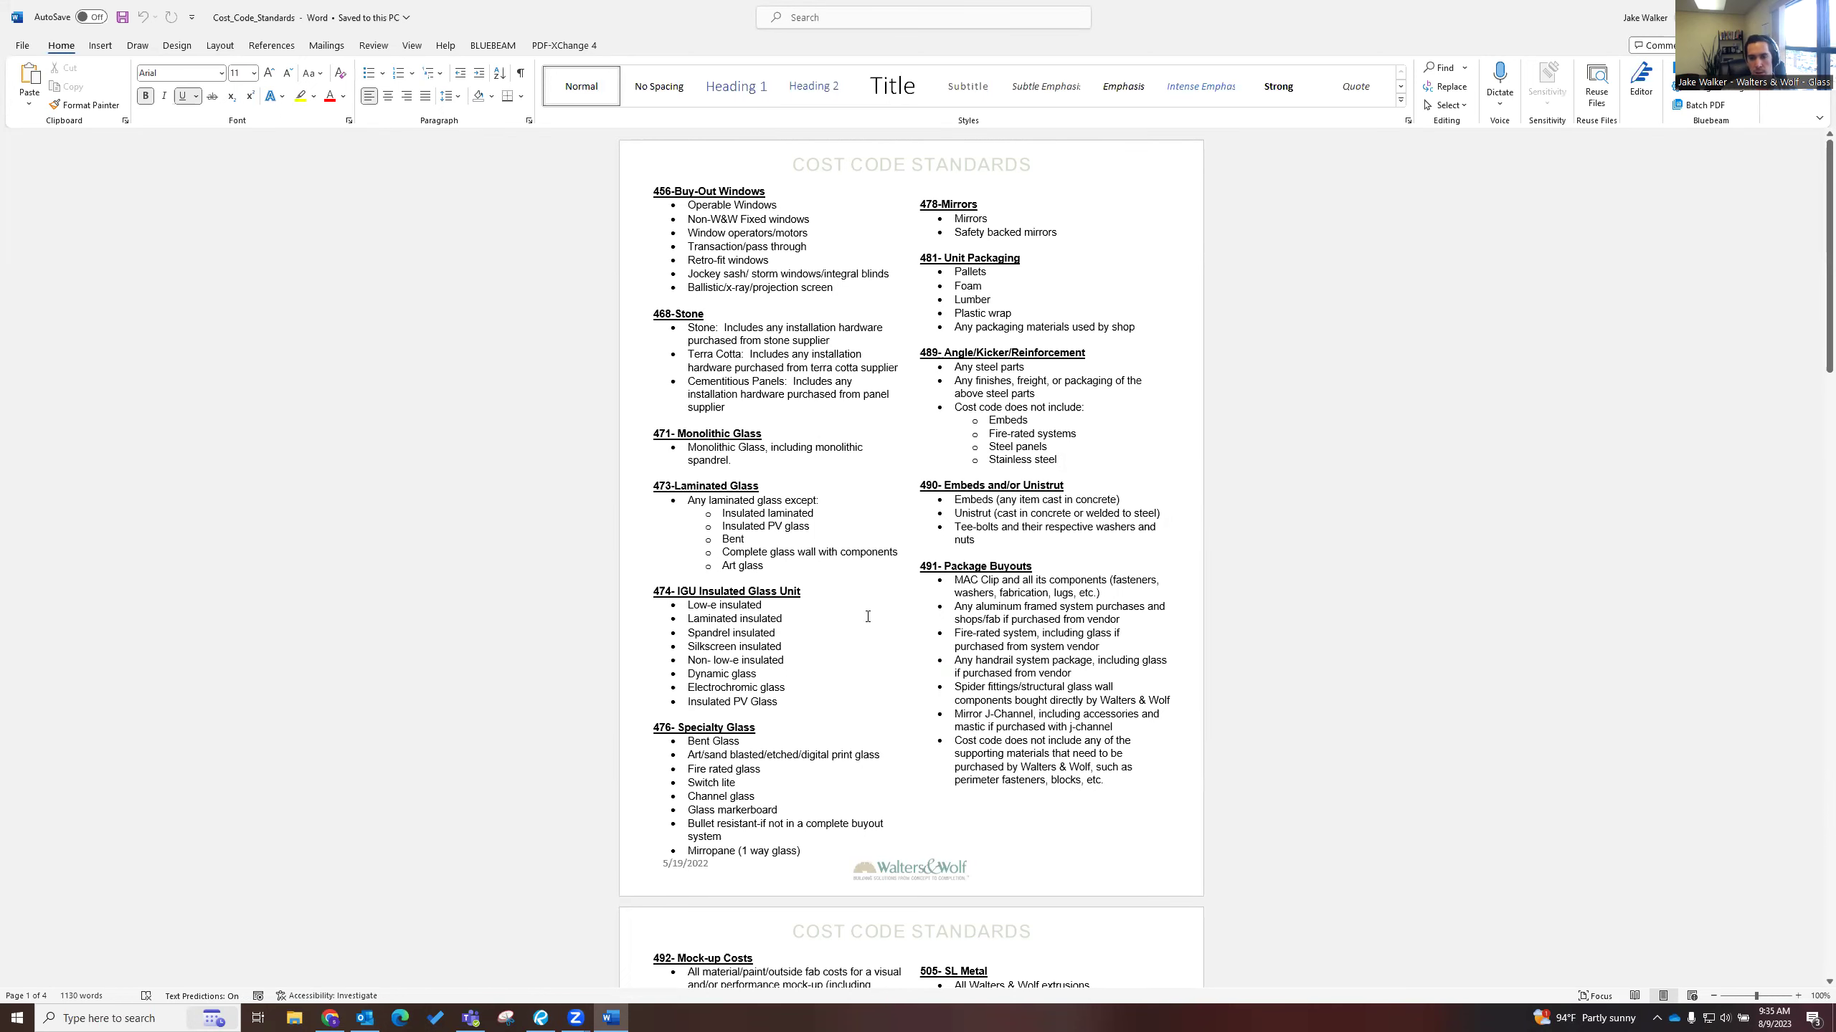
- Look over the Cost_Code_Standards.docx items, then go back to the wiki's Cost Codes - Material page
scroll(867, 616, "down", 1)
scroll(831, 564, "up", 1)
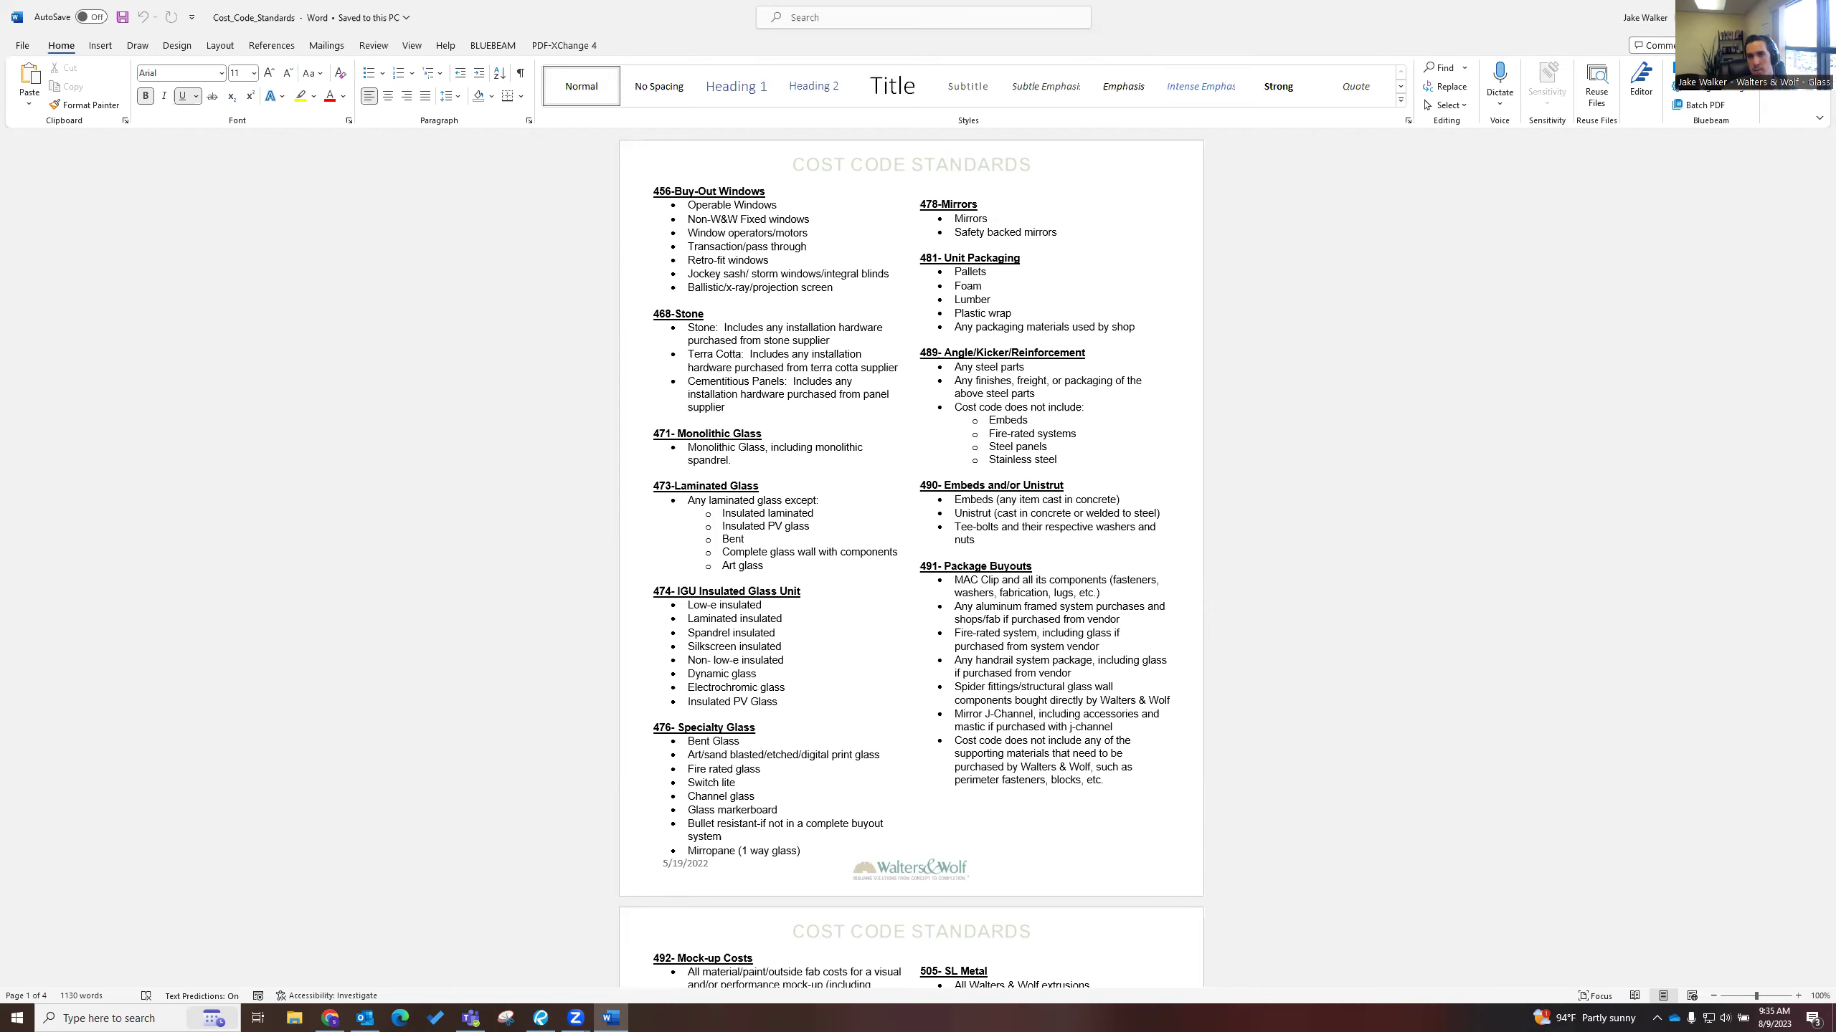
key("alt+Tab")
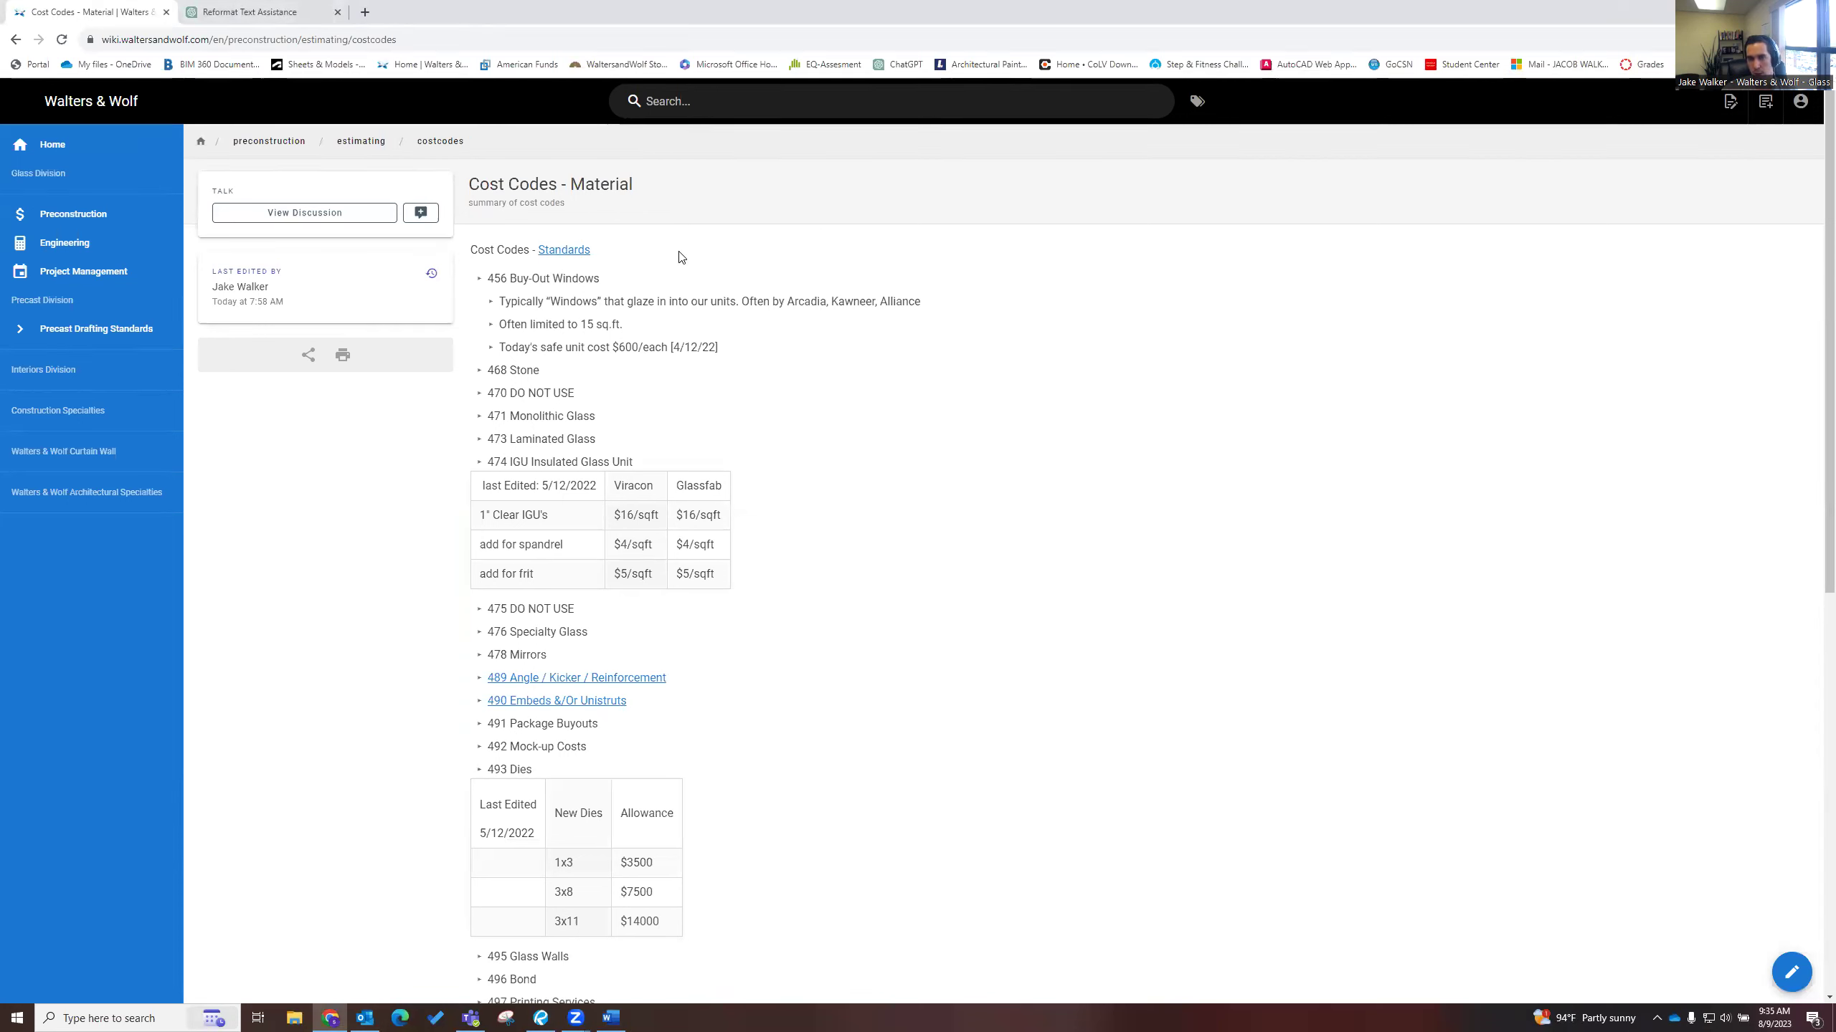
- Open the Cost Code Standards page and view its details-section HTML in the editor, then close it
left_click(572, 250)
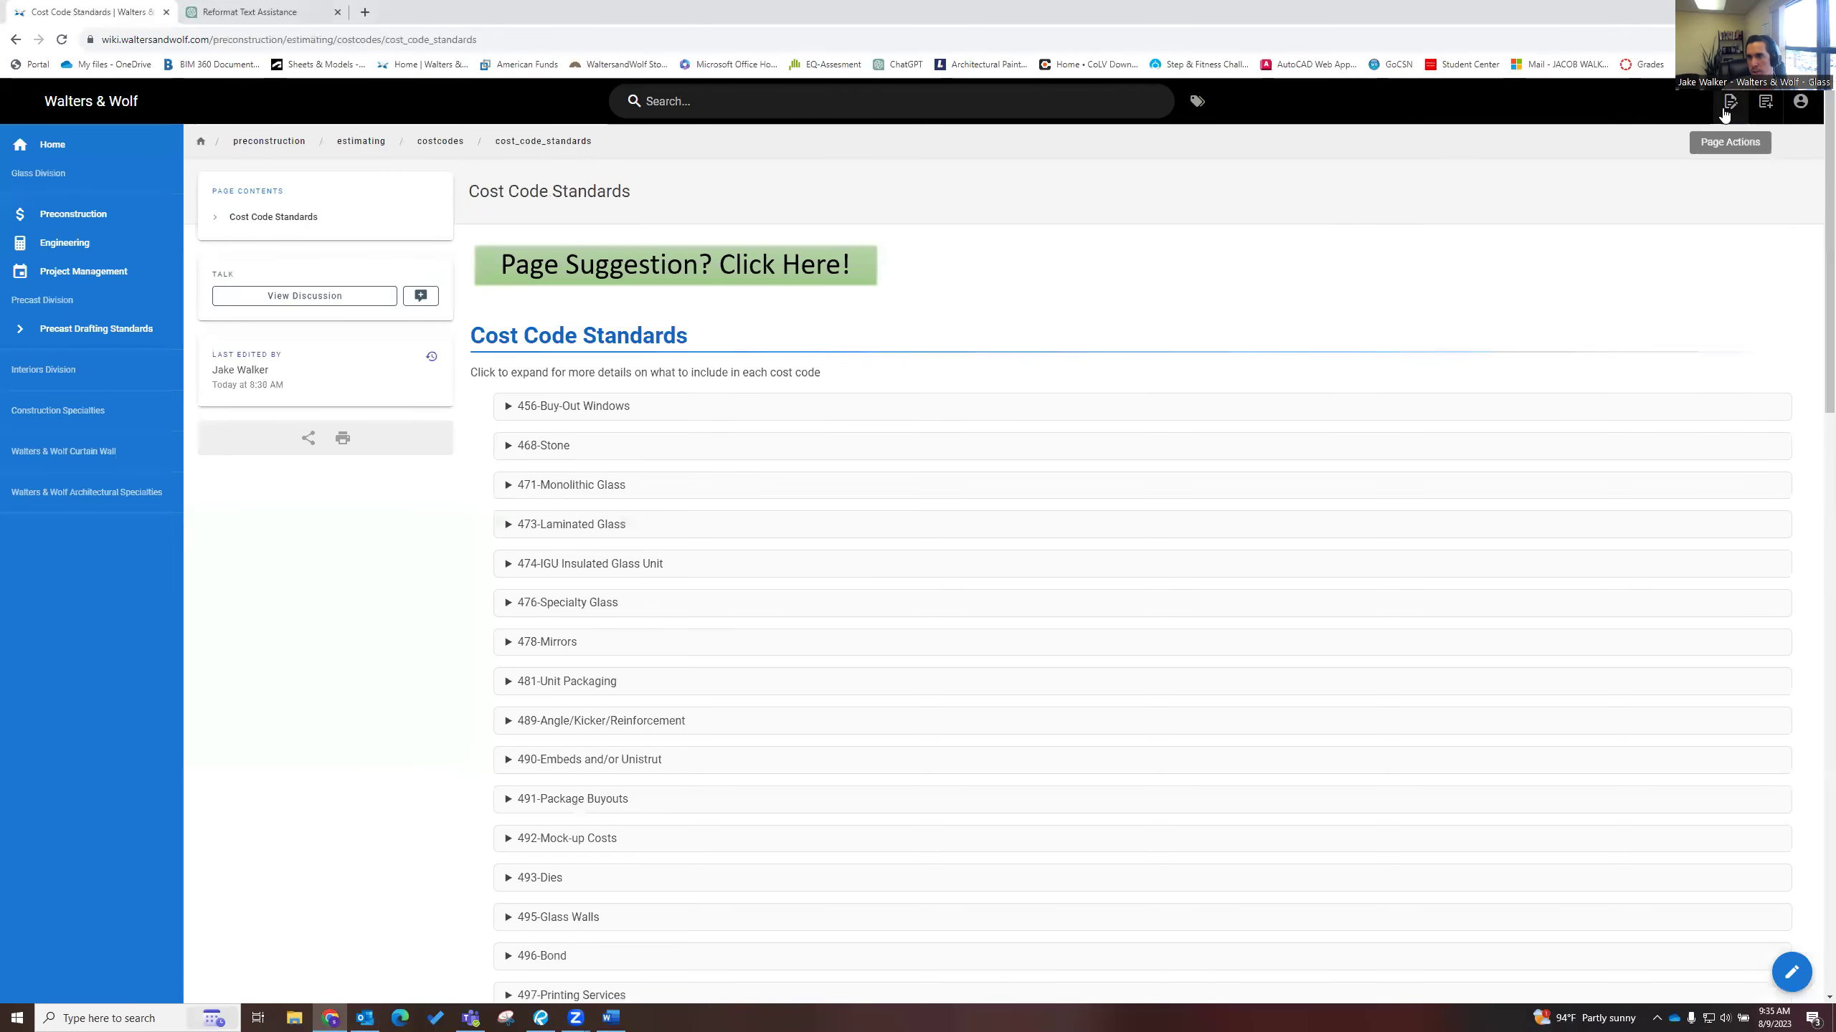
left_click(1726, 110)
left_click(1653, 186)
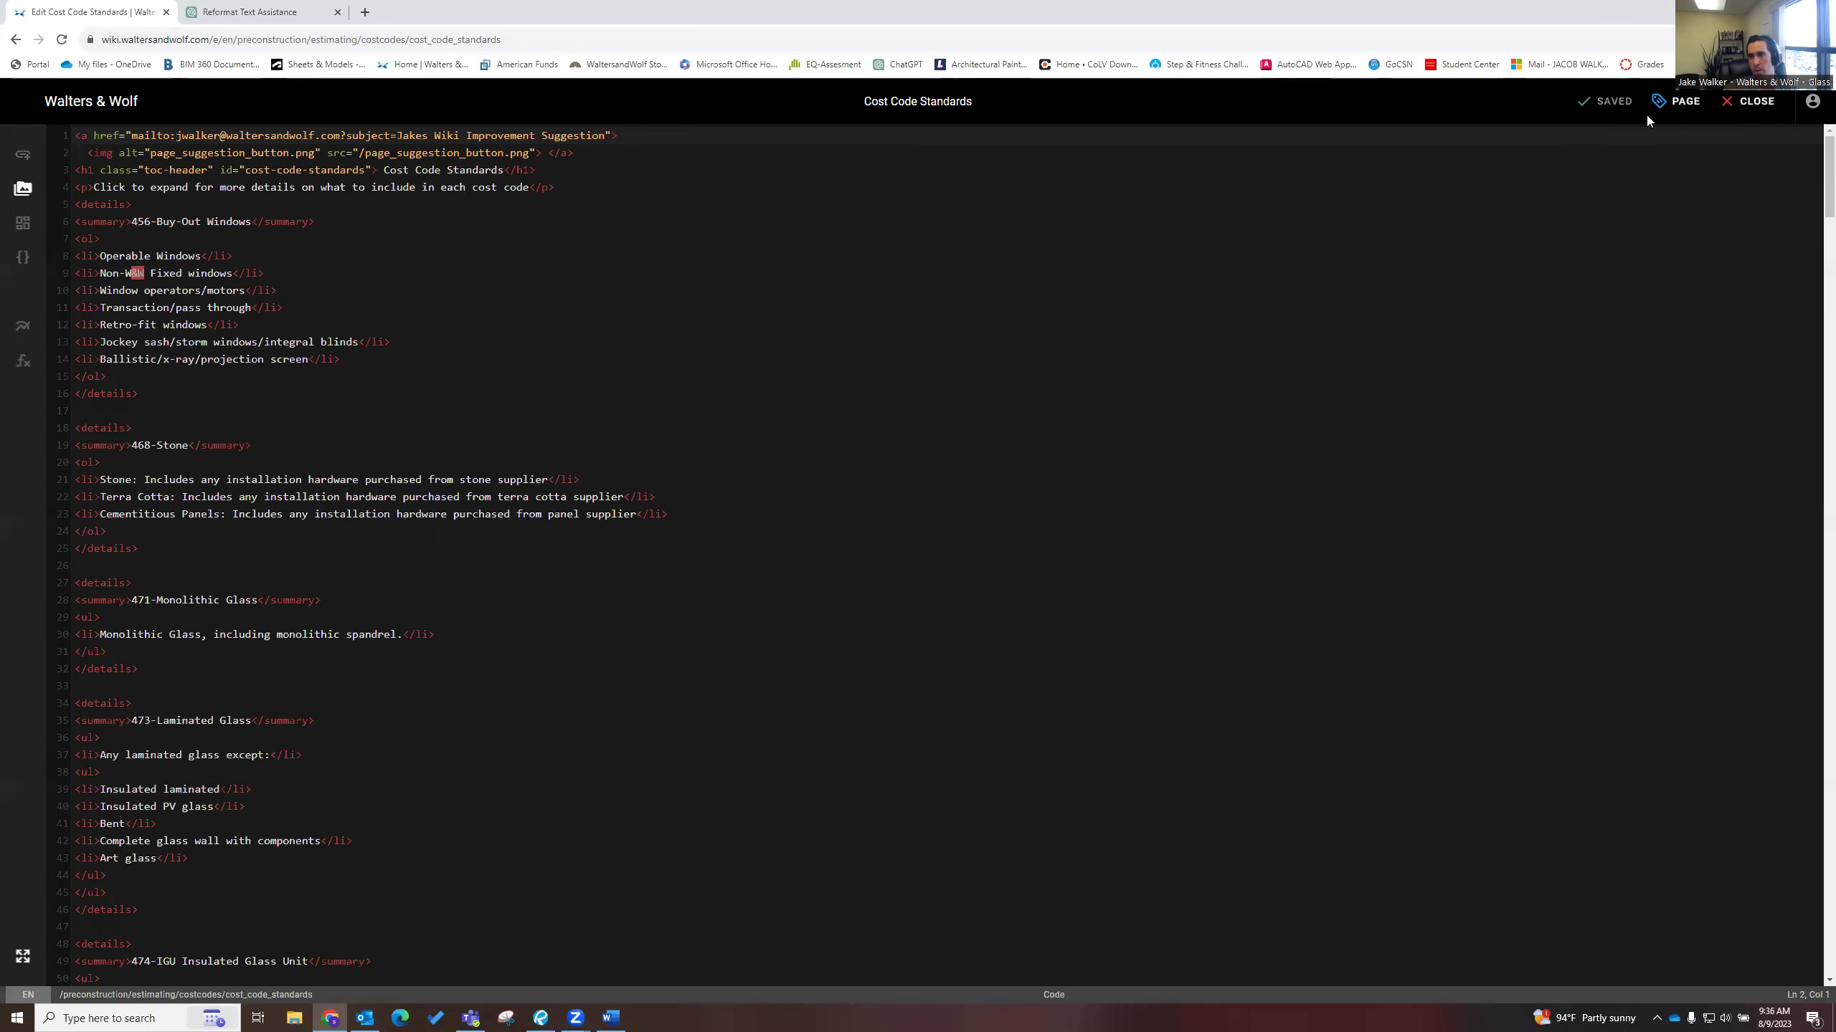
left_click(1749, 101)
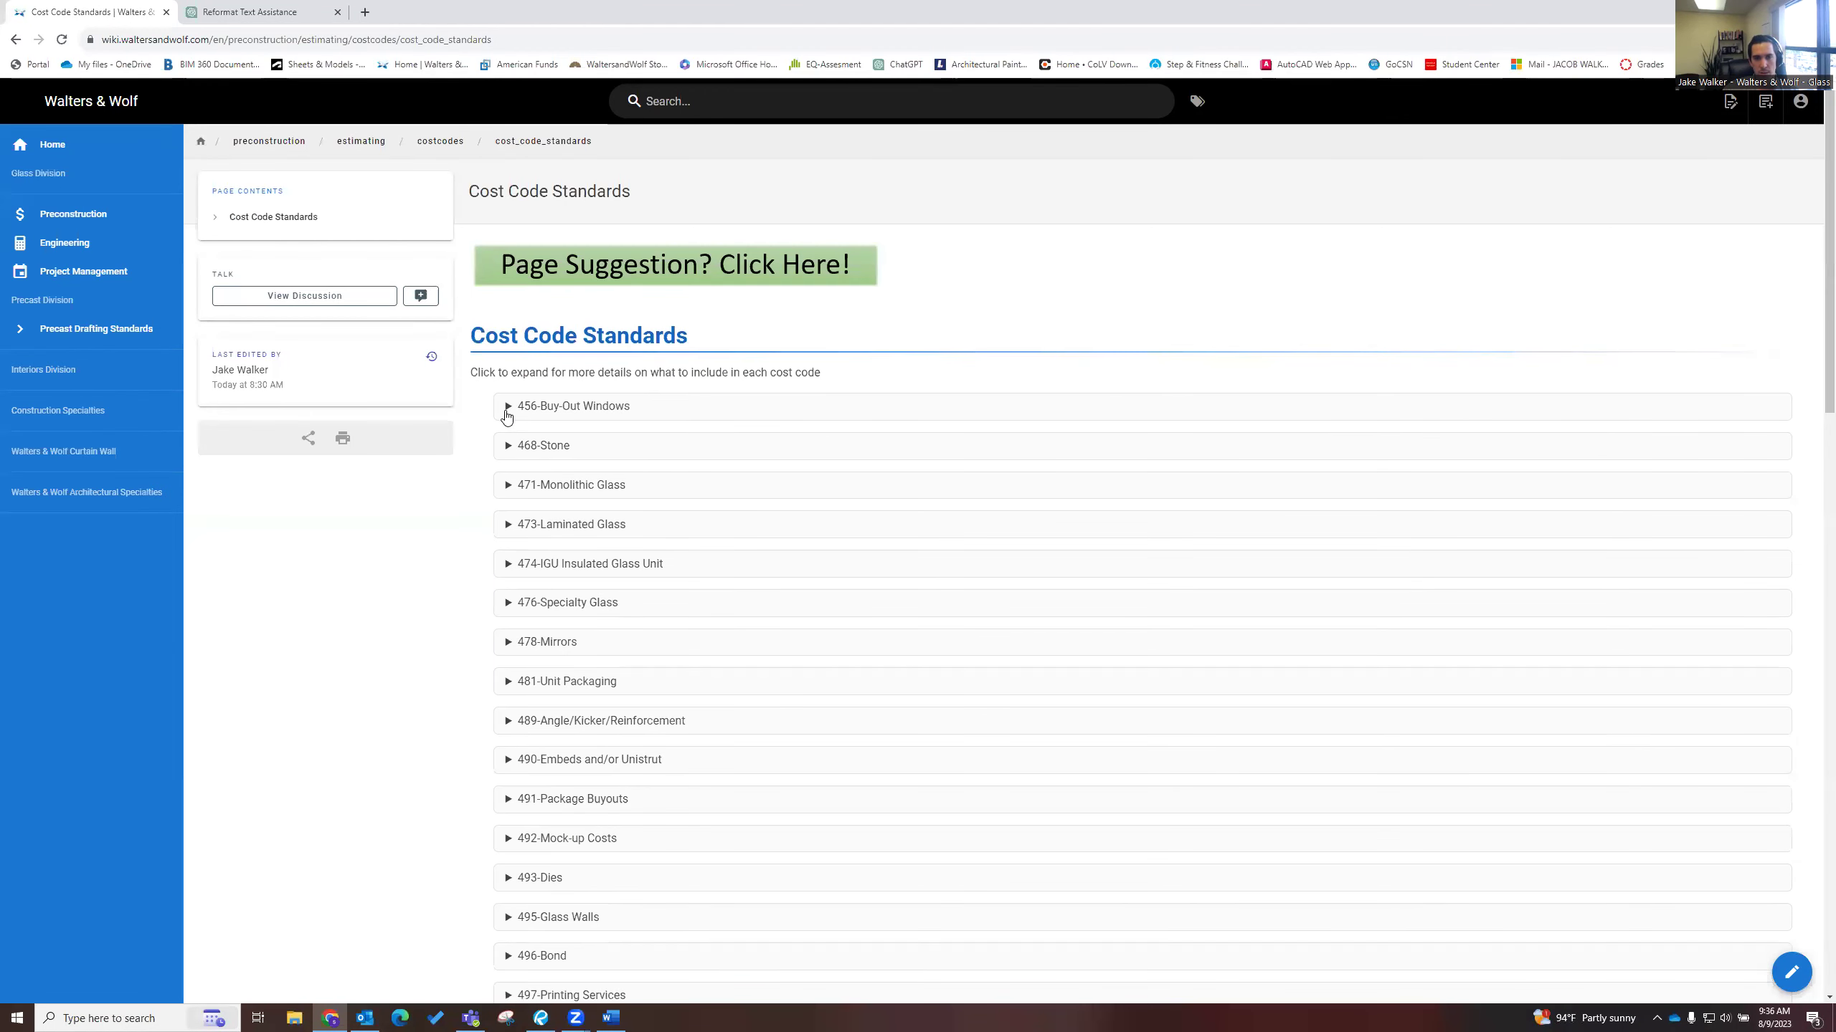
left_click(508, 410)
left_click_drag(526, 533, 483, 405)
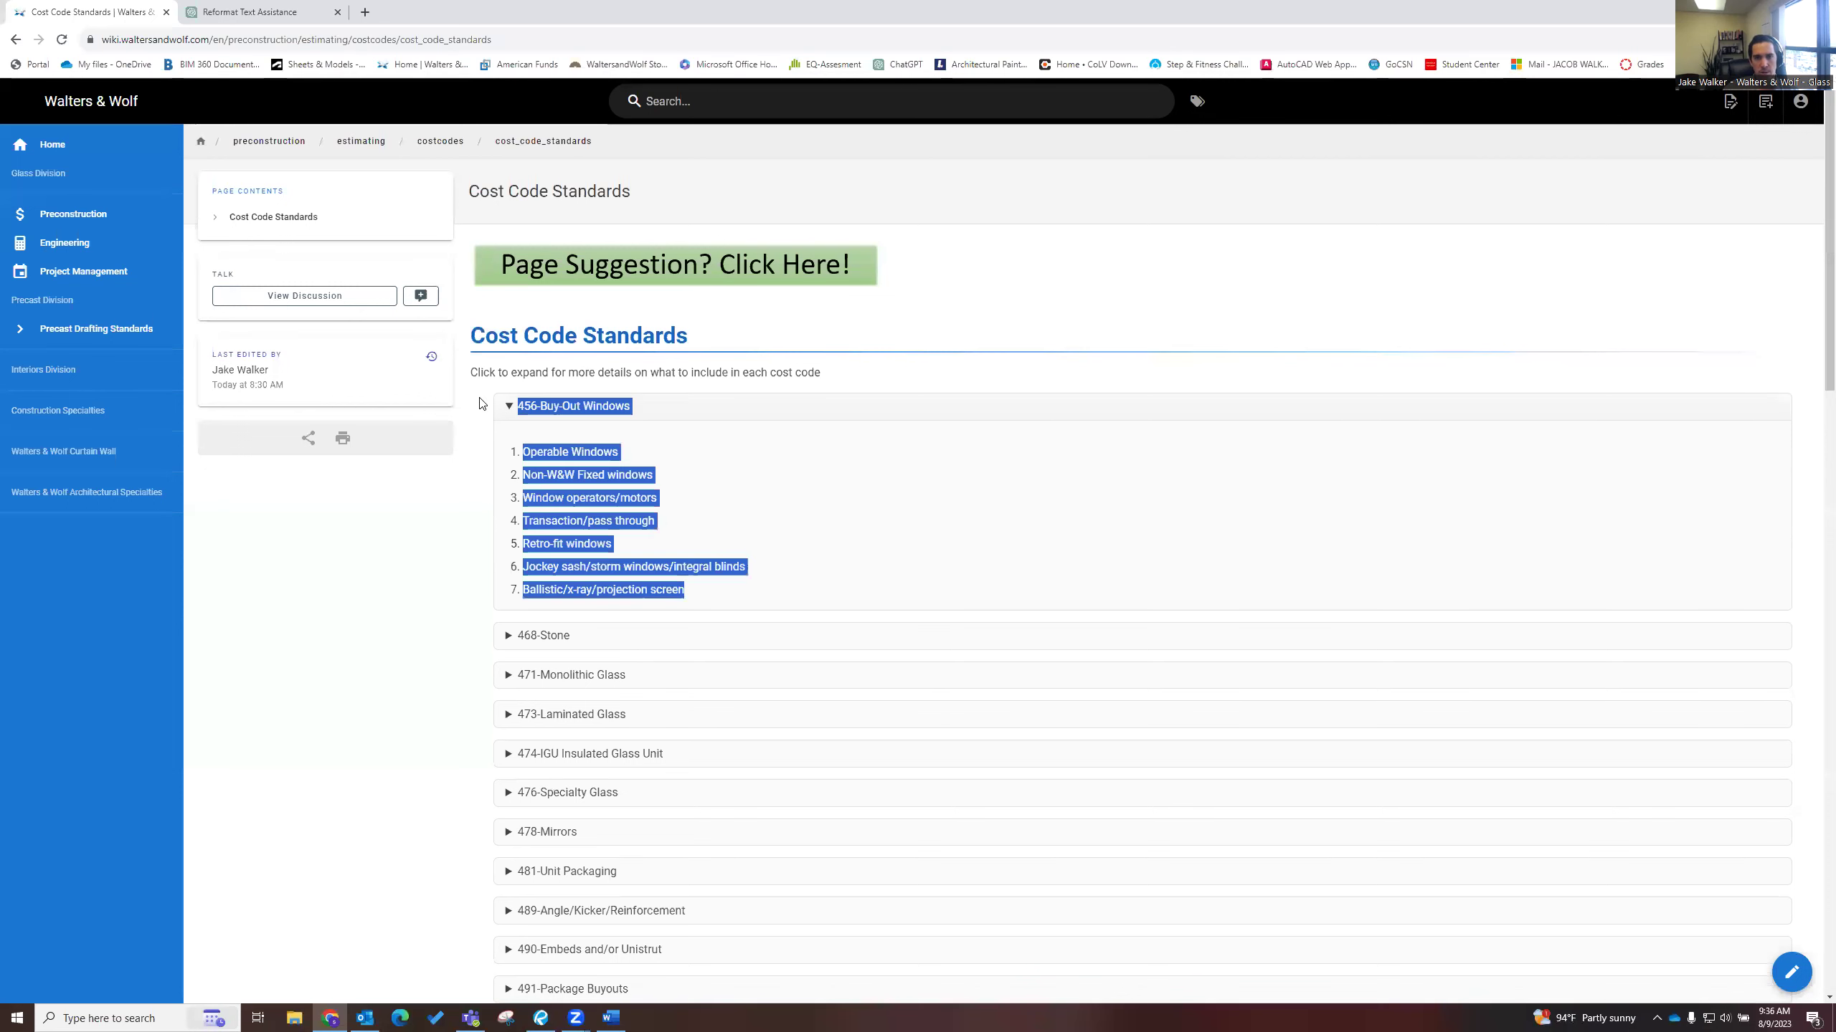
left_click(613, 458)
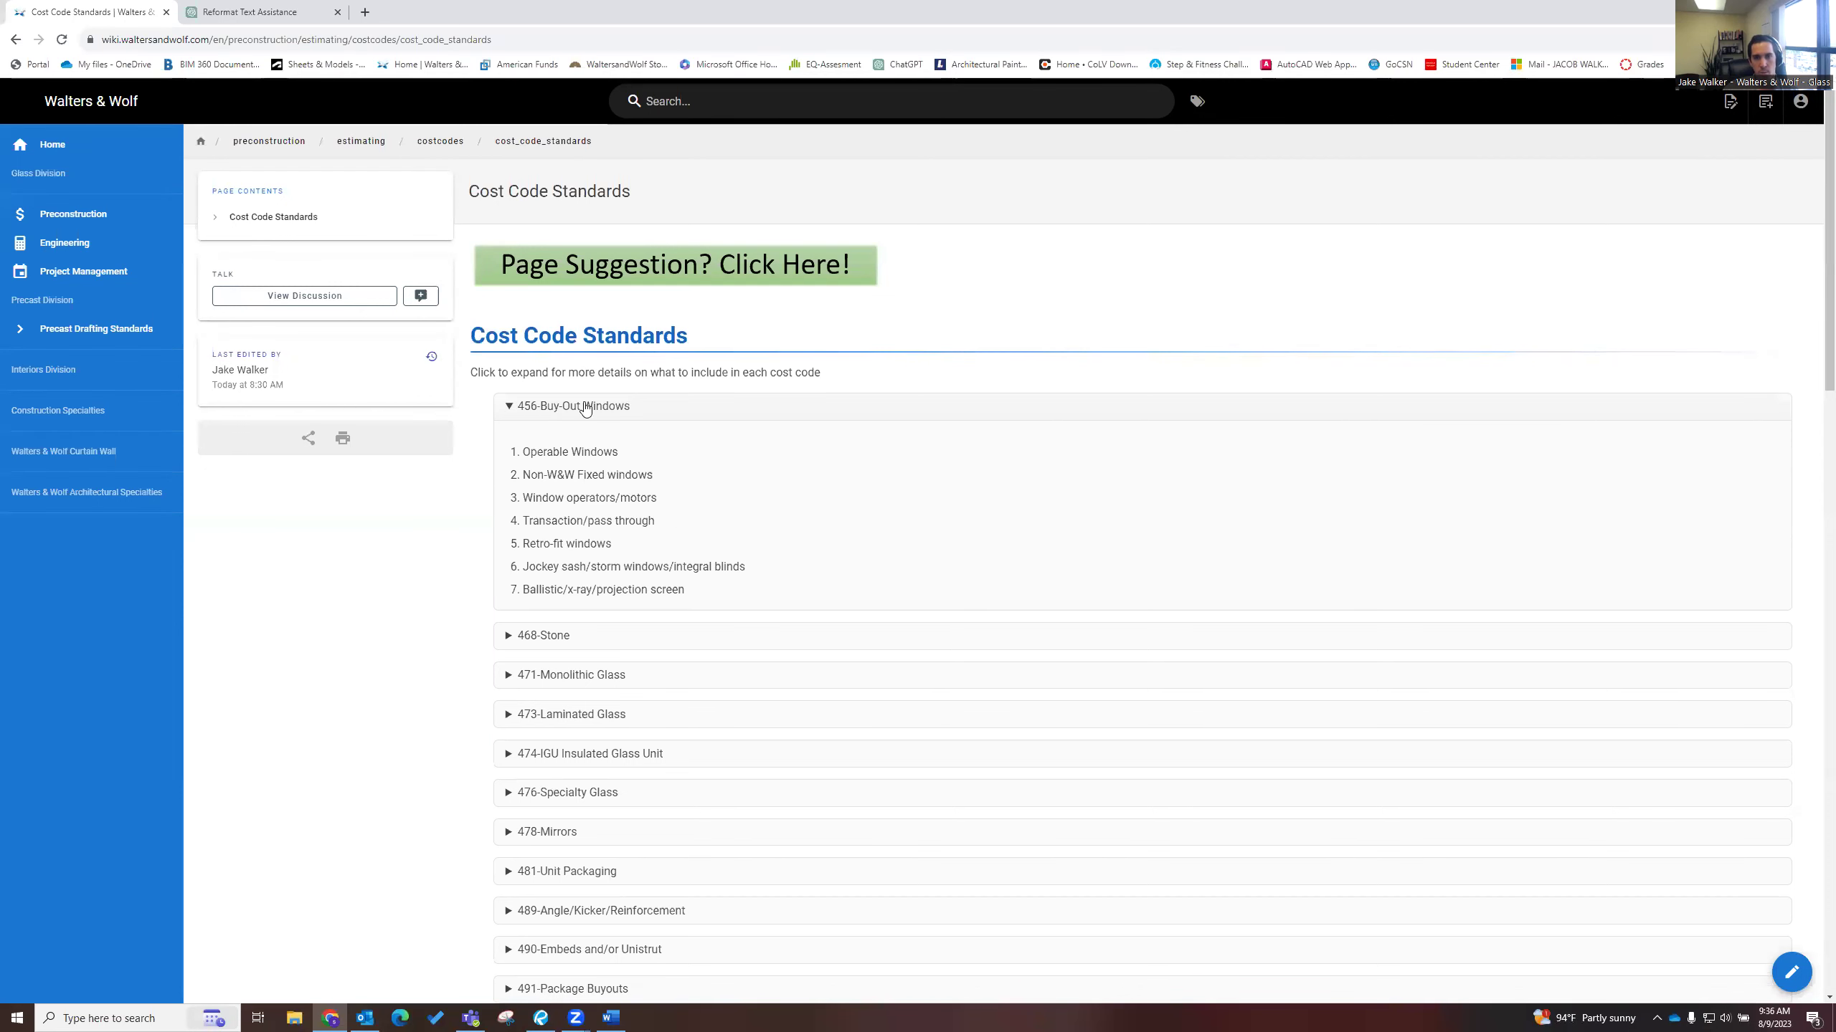
double_click(511, 412)
left_click(511, 412)
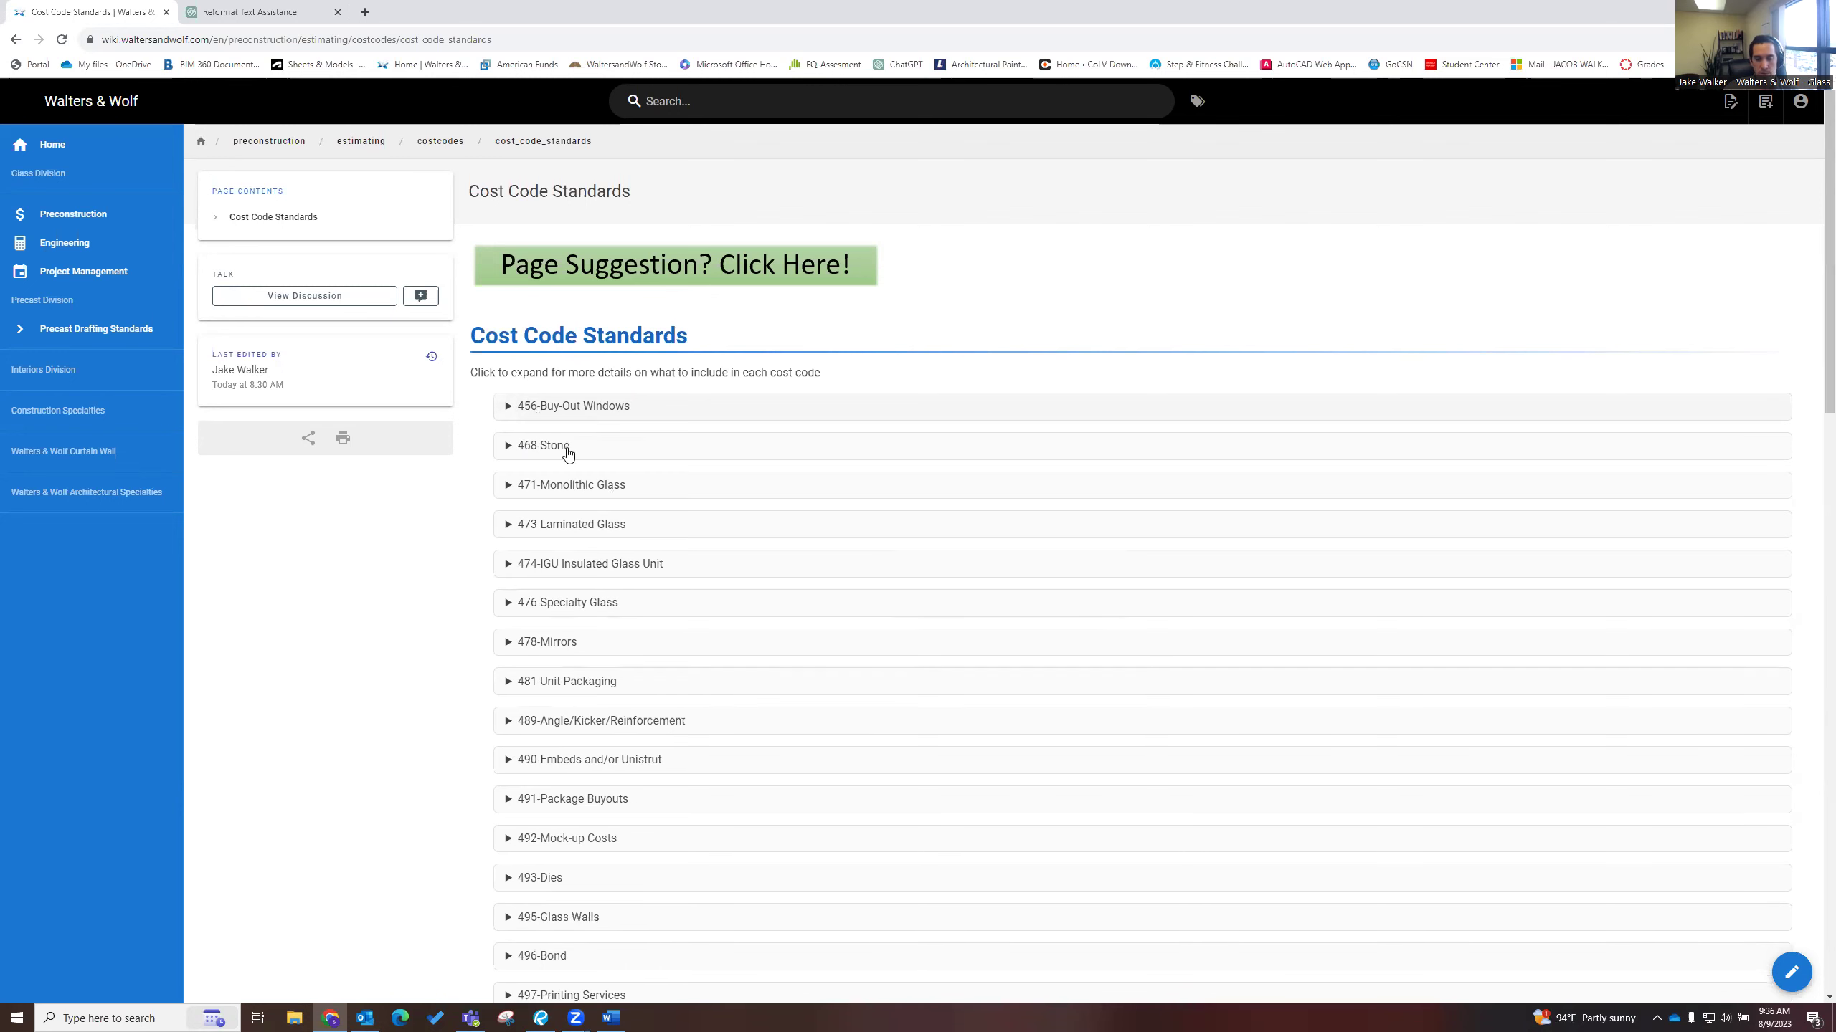
left_click(1730, 101)
- Open the Cost Code Standards page in the Wiki.js code editor via Edit
left_click(1690, 187)
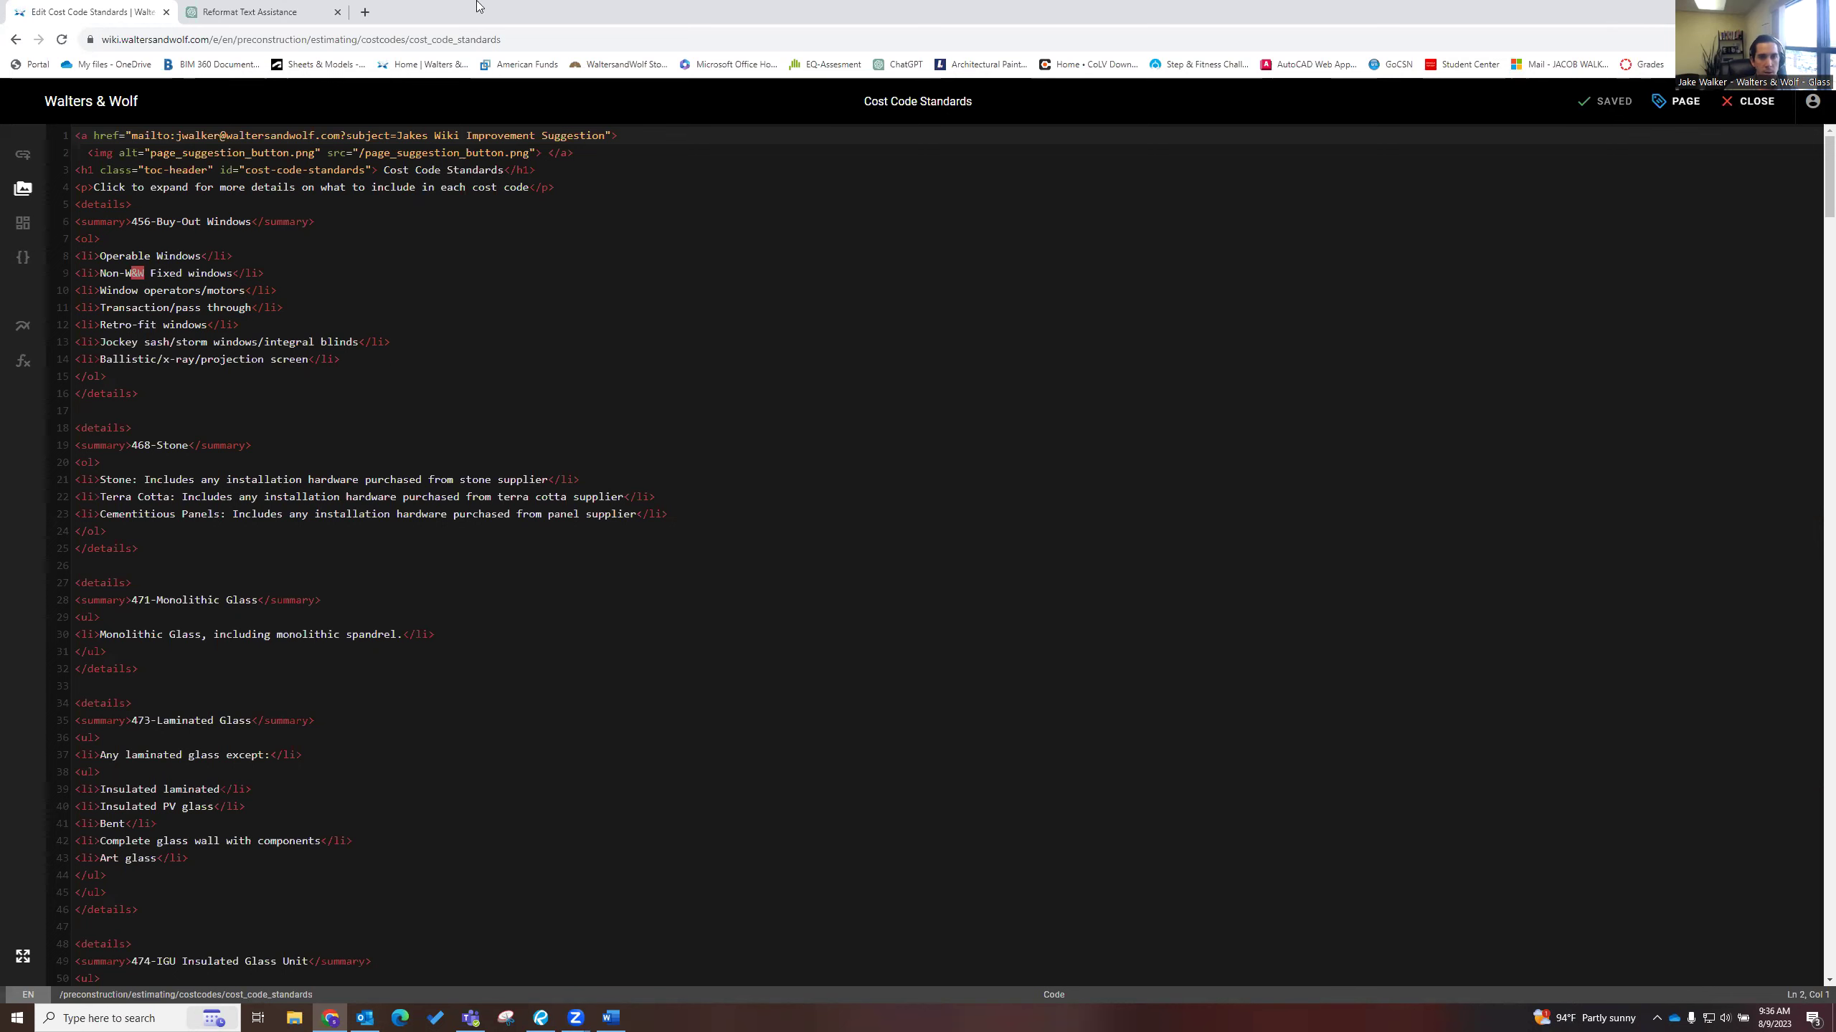
- In the Reformat Text Assistance chat, highlight the prompt's request, example details/summary structure and text start
left_click(236, 14)
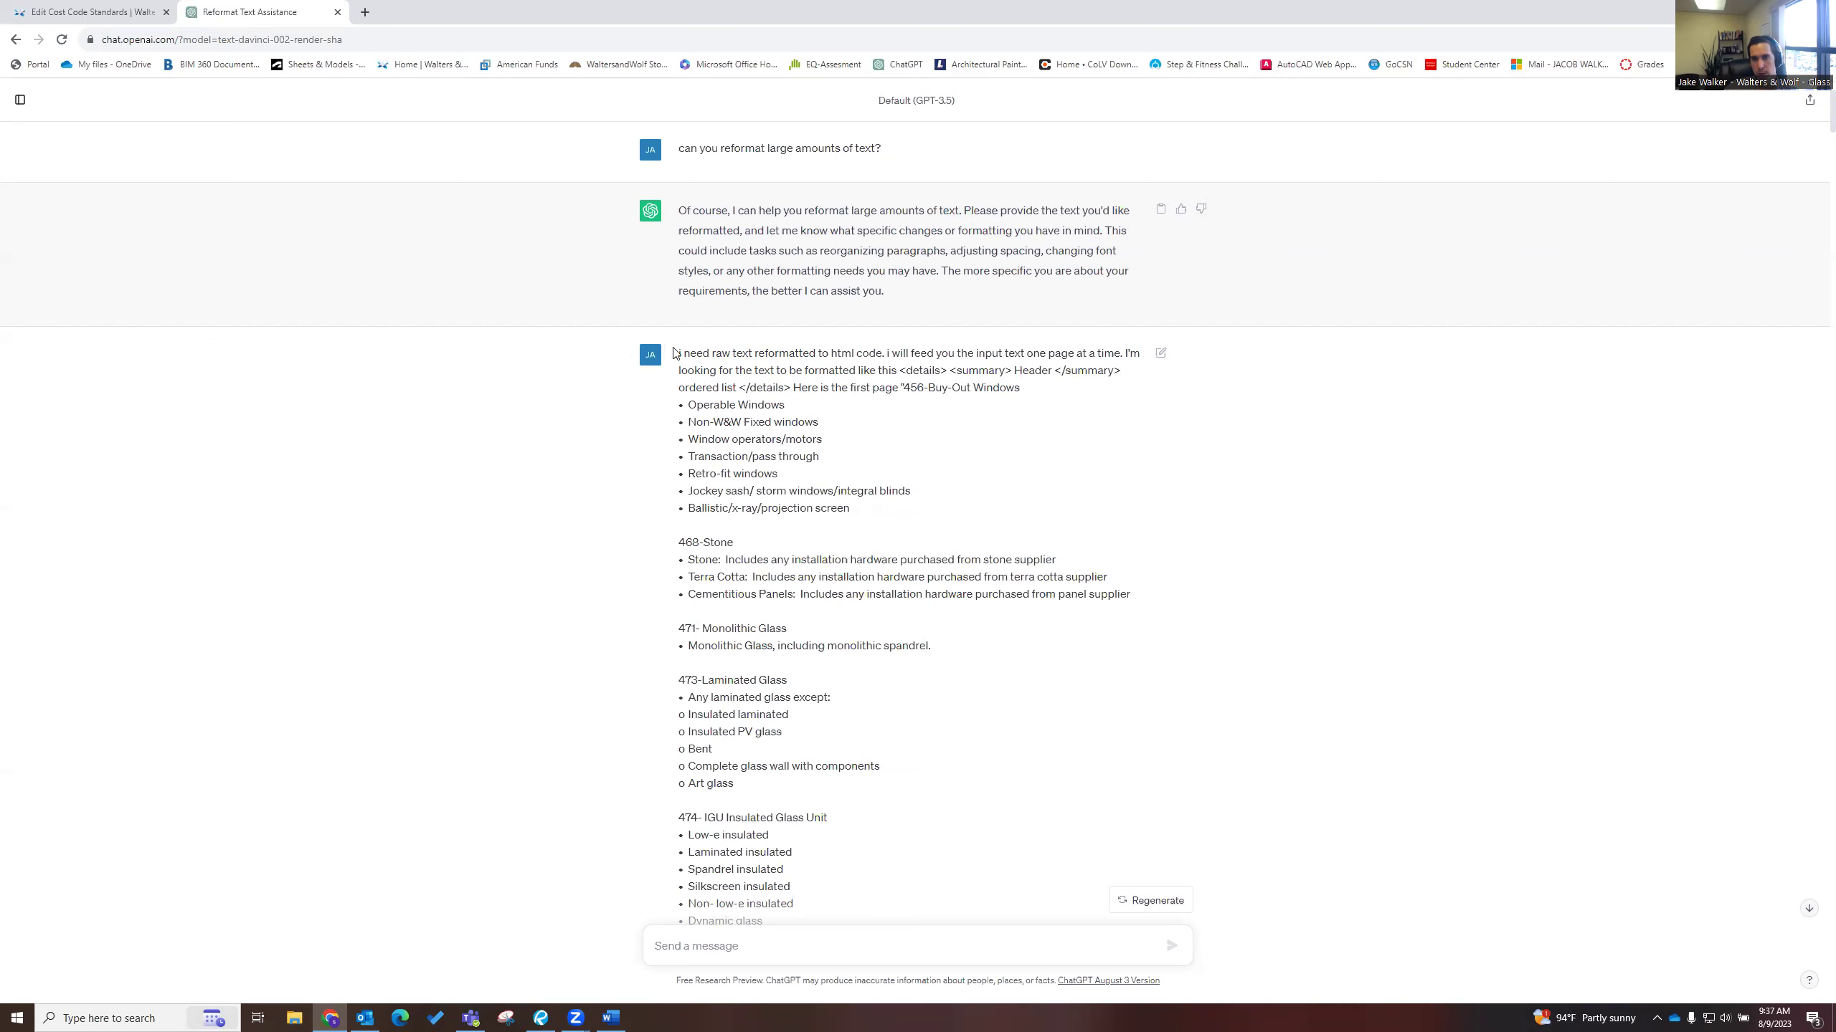
left_click_drag(998, 389, 1085, 373)
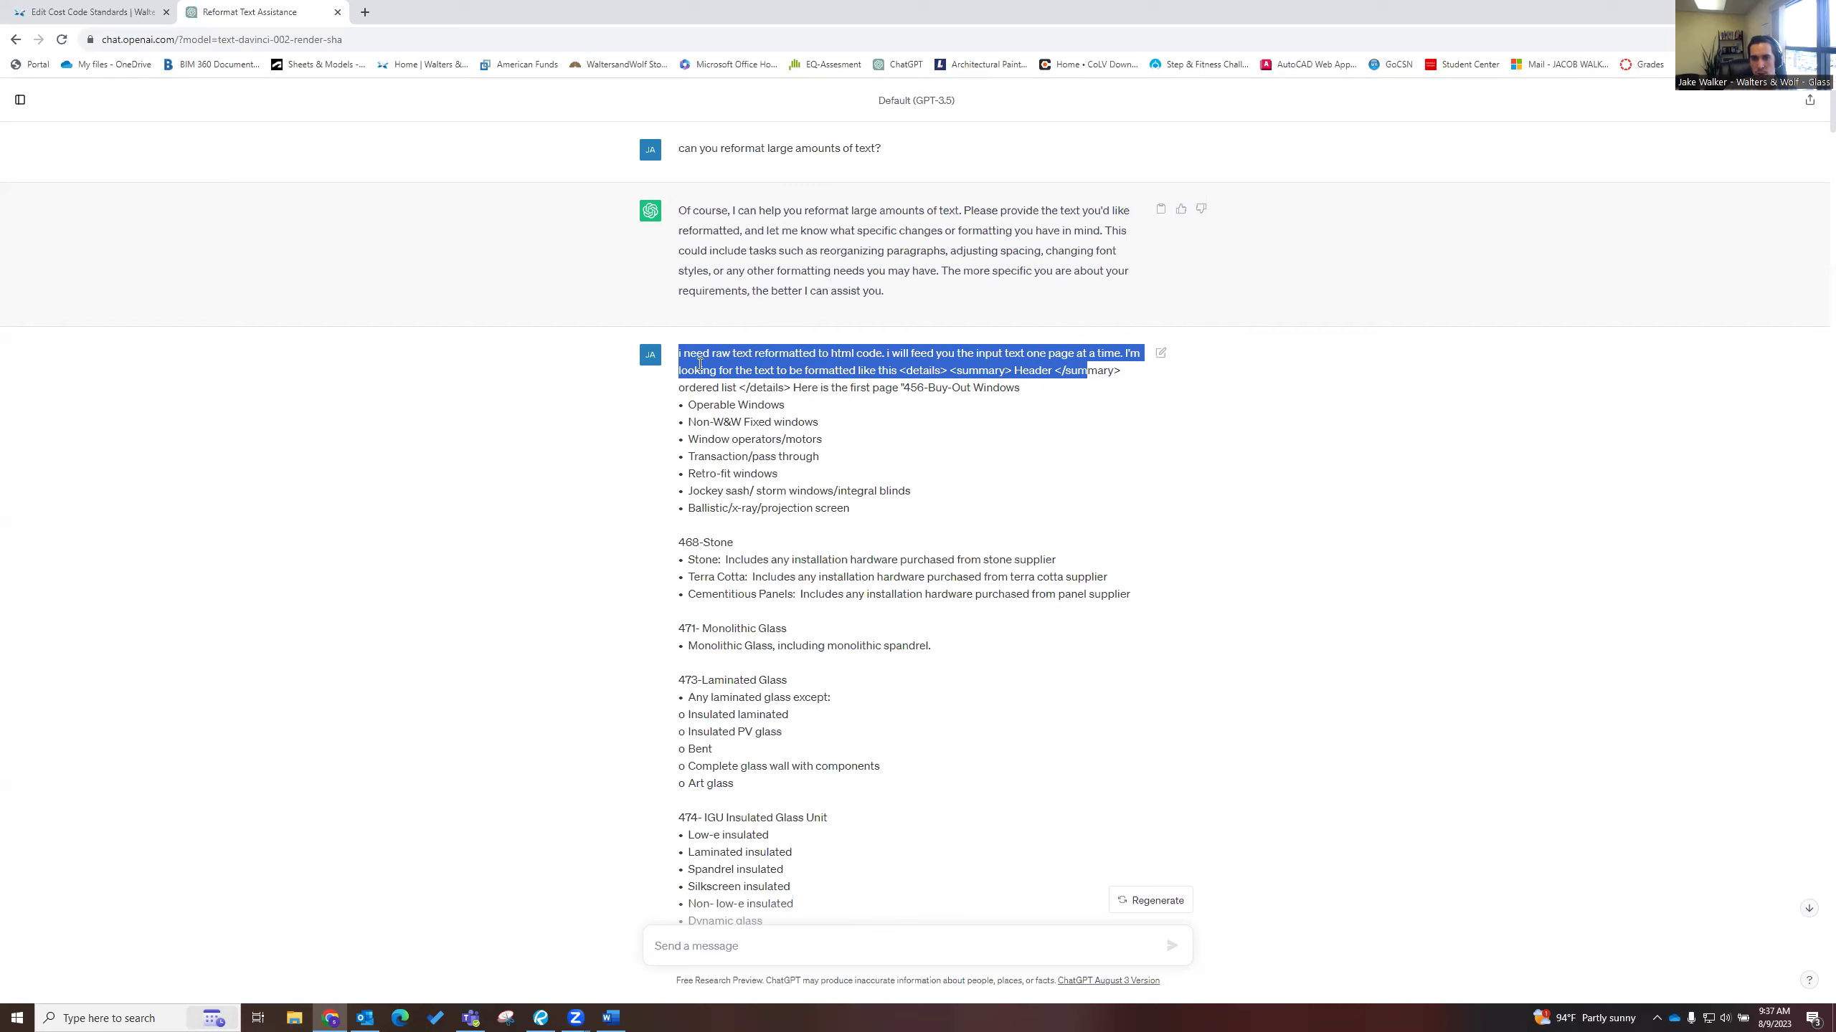
left_click(898, 369)
left_click_drag(899, 369, 1116, 375)
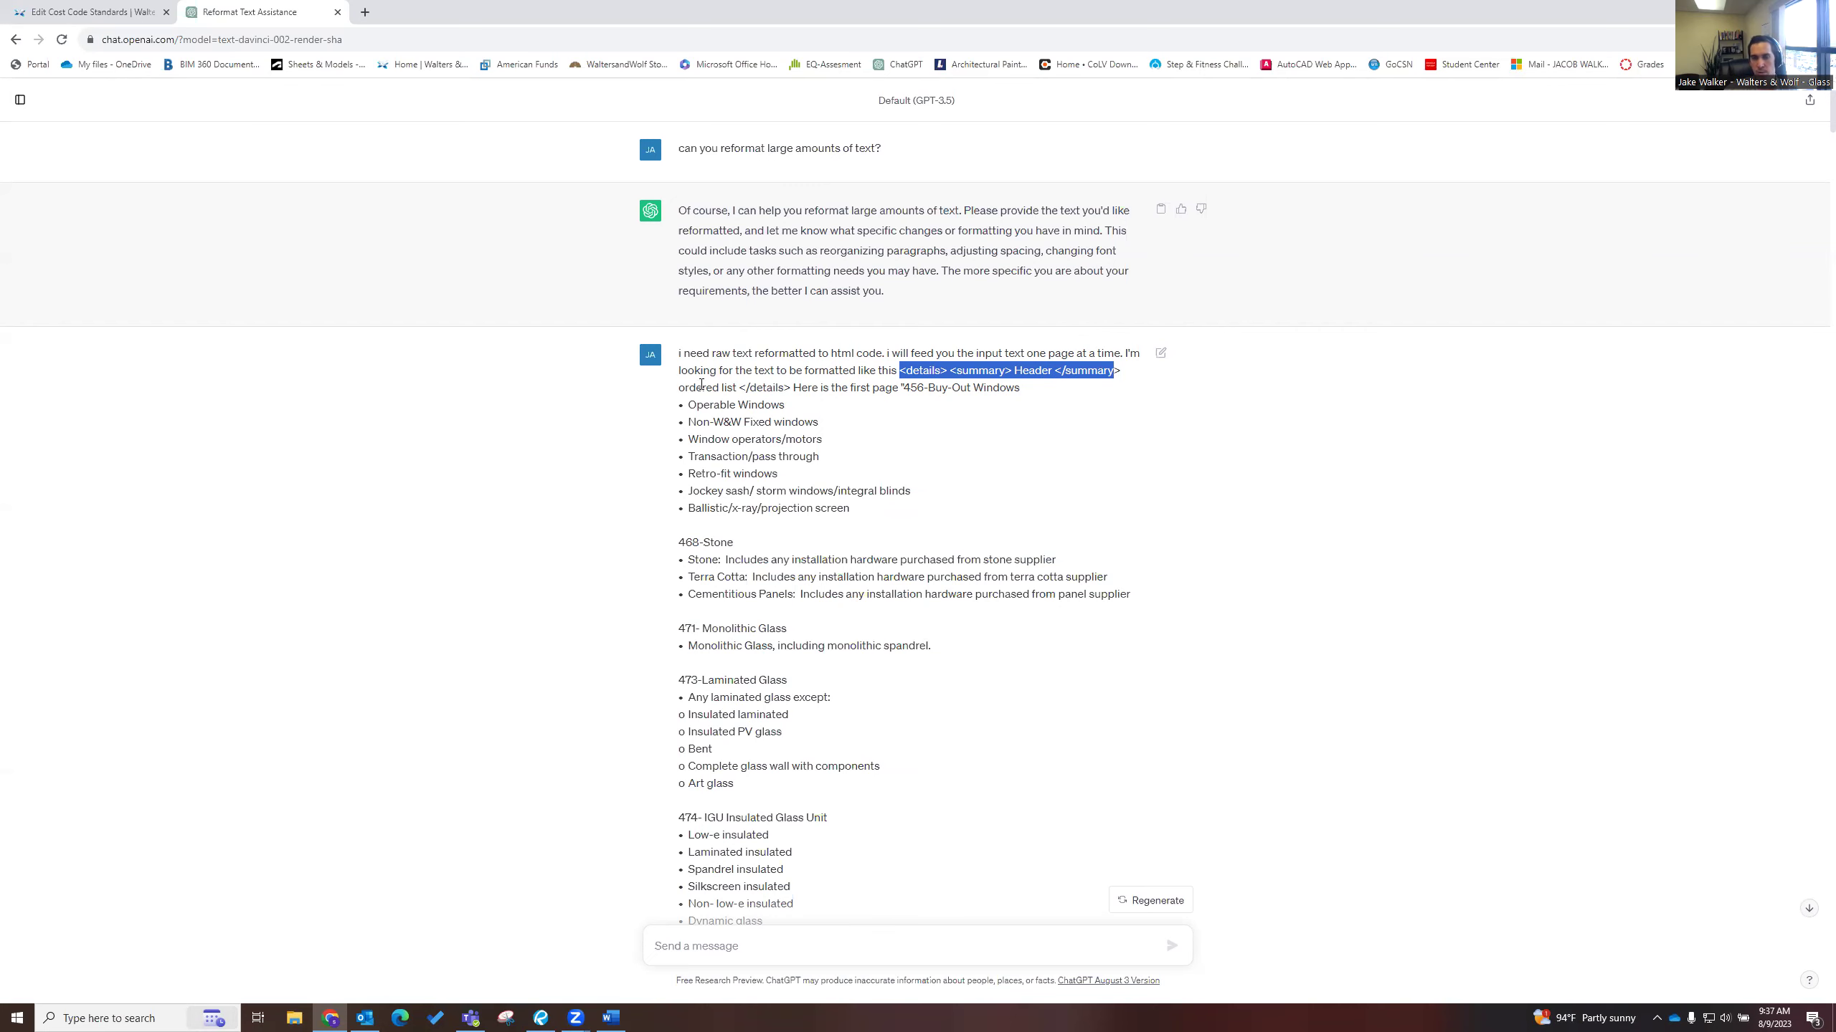
left_click(1030, 395)
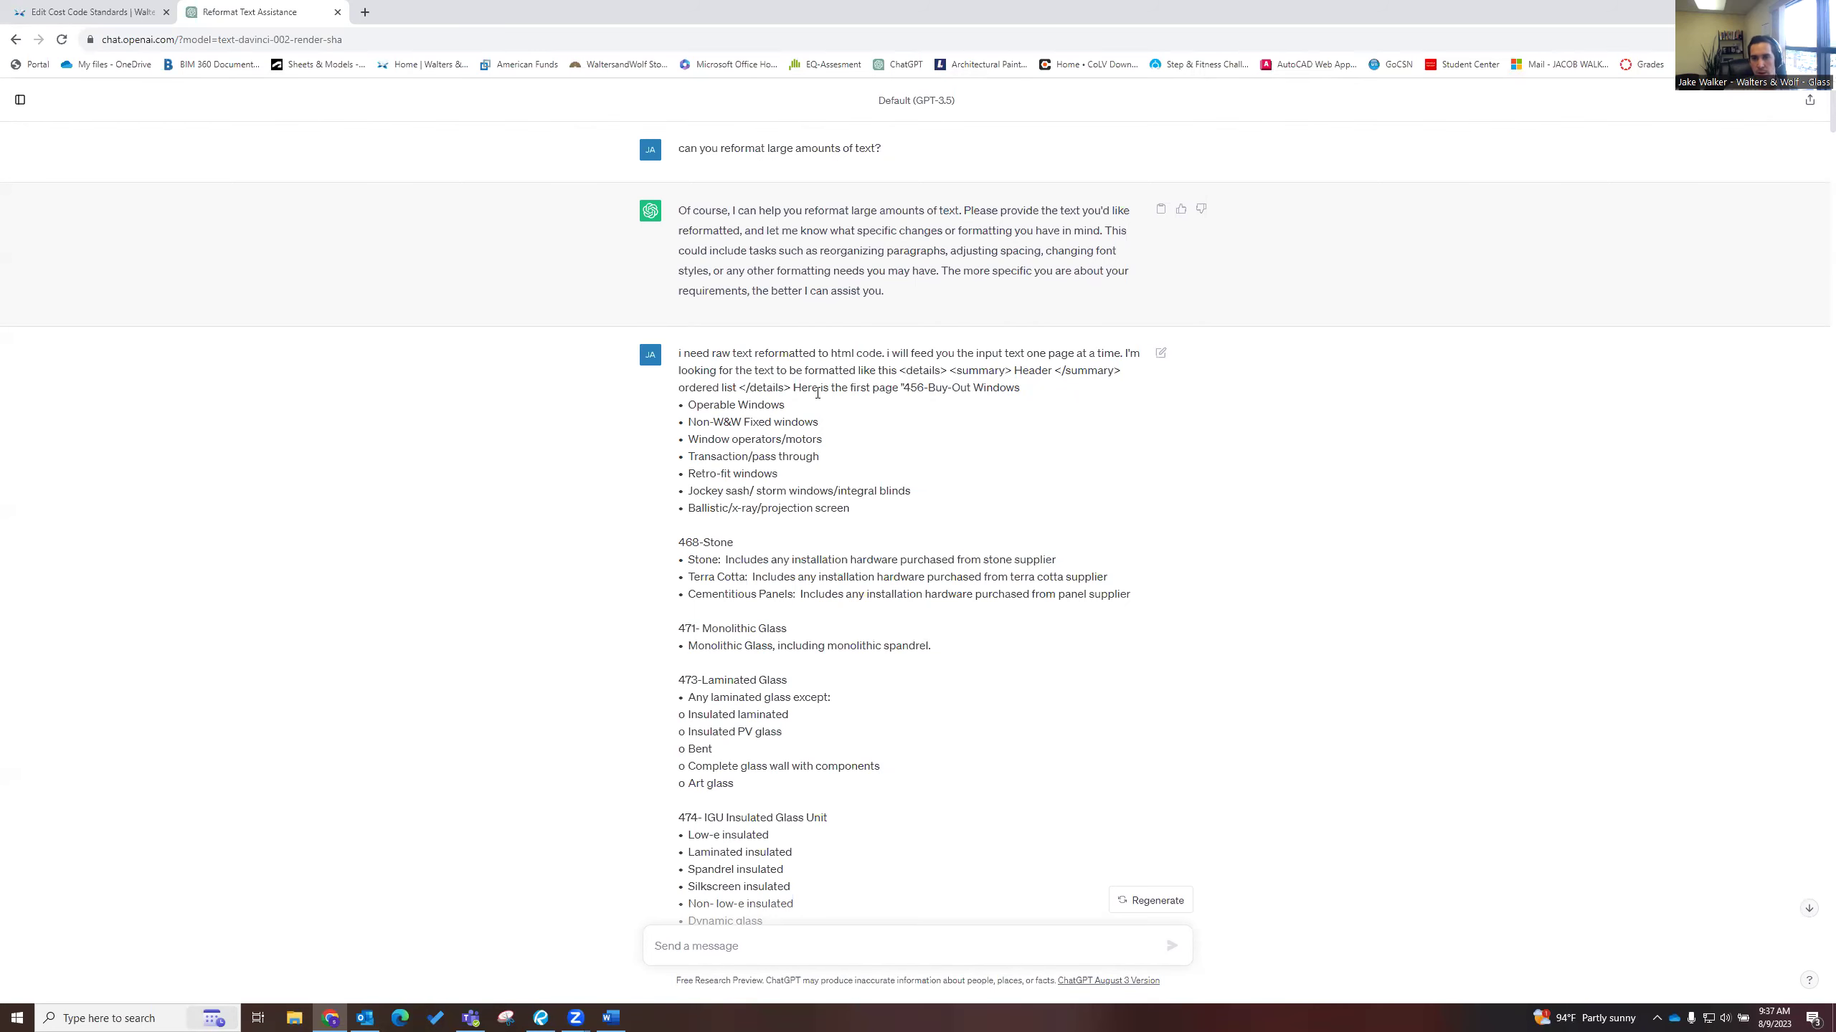
left_click_drag(793, 389, 903, 385)
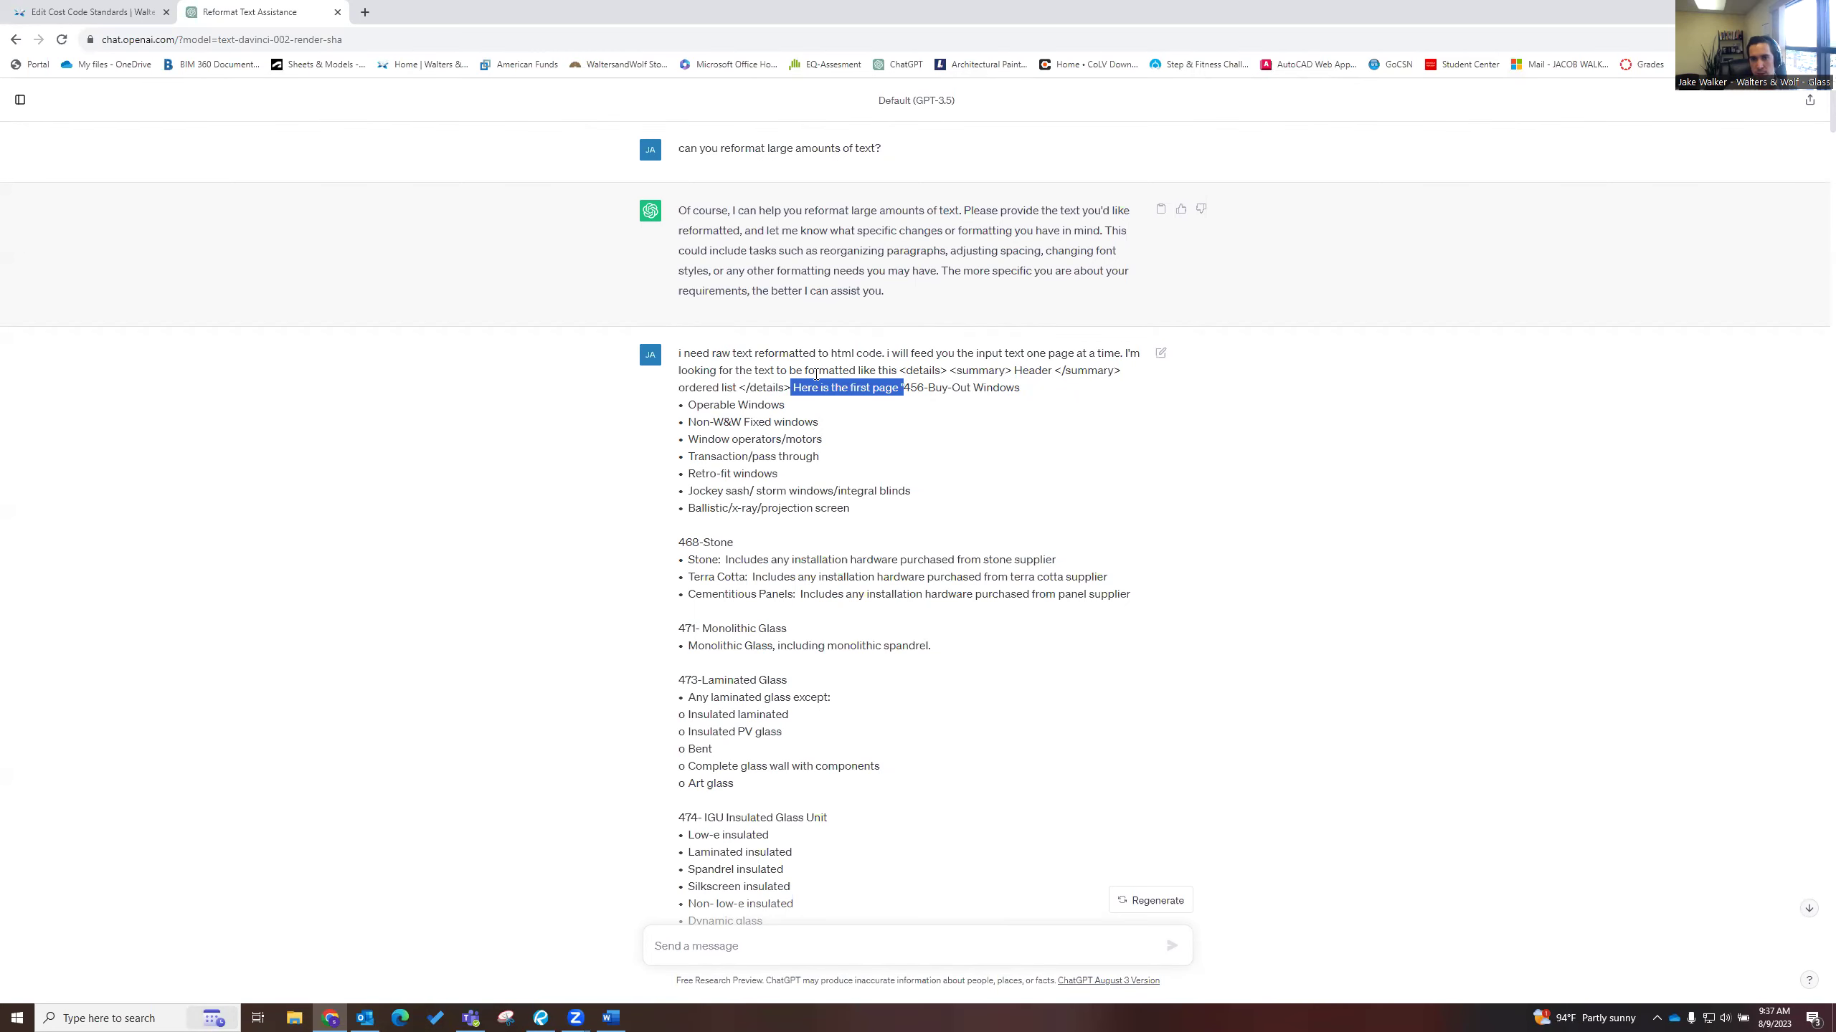
- Bring ChatGPT's details/summary HTML for cost codes 456-Buy-Out Windows through 489 into view
scroll(894, 361, "down", 15)
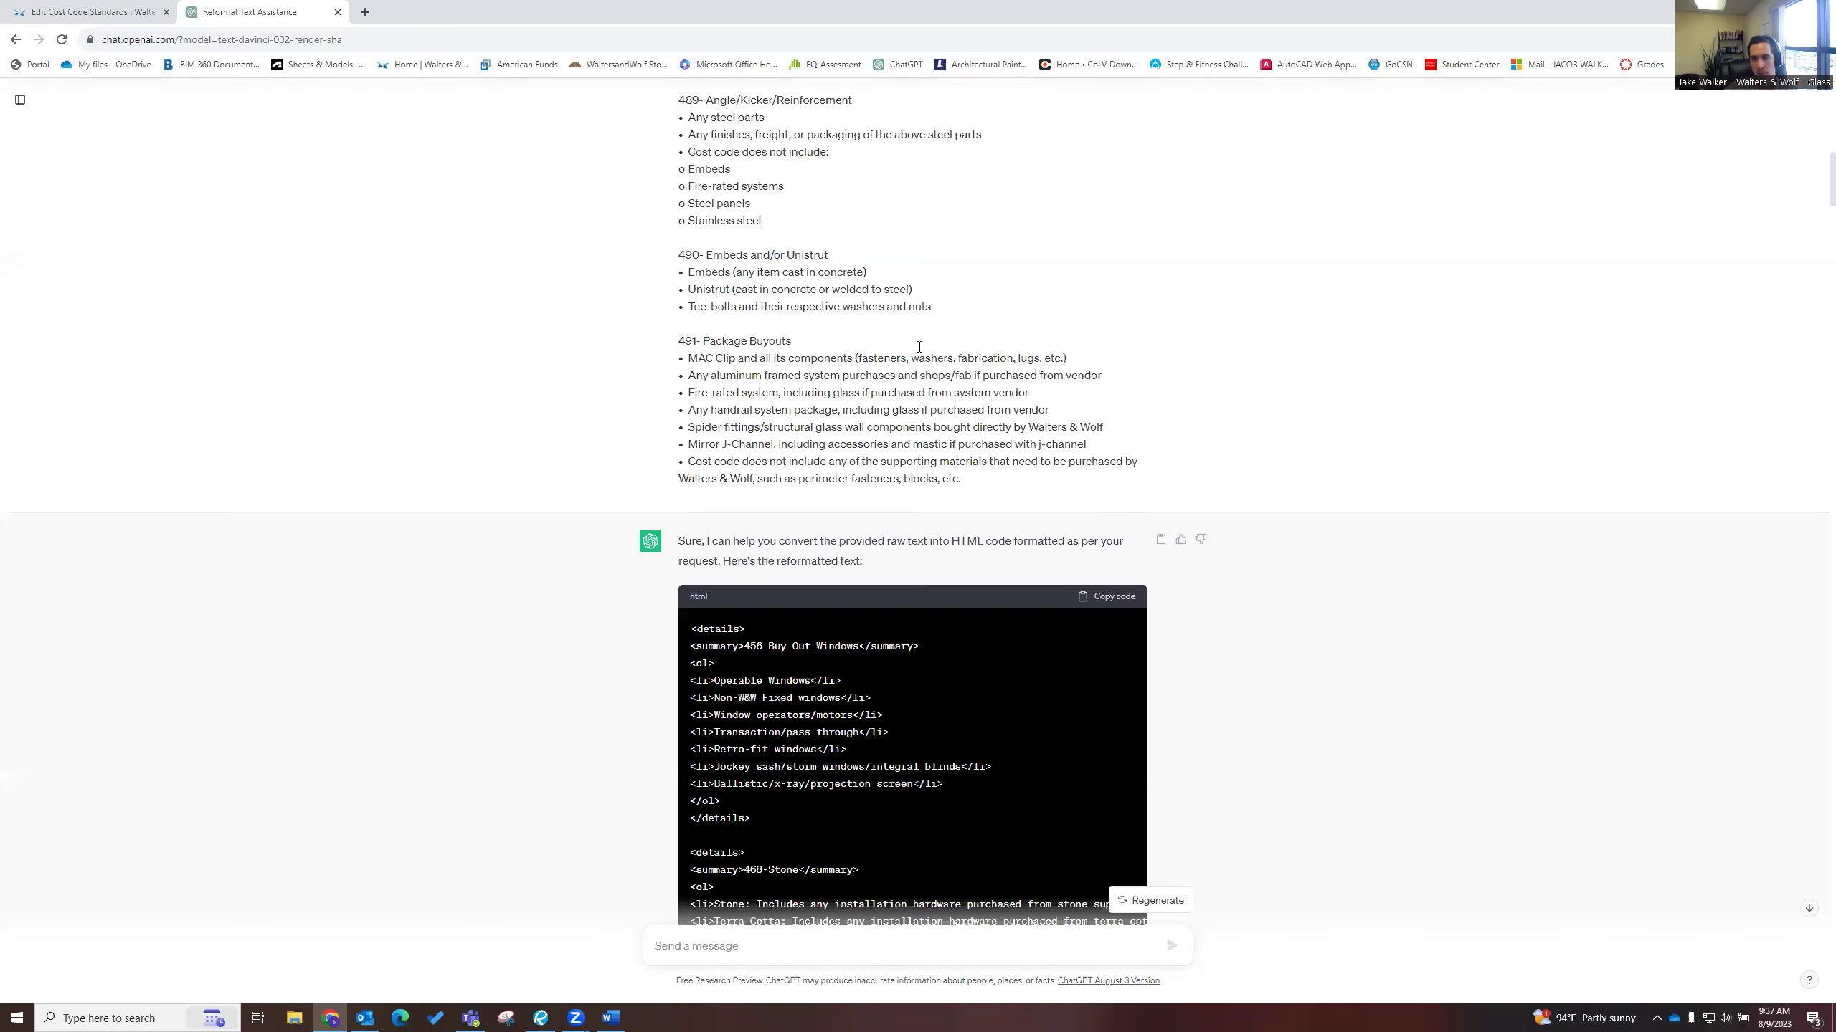
scroll(920, 348, "down", 2)
scroll(657, 398, "down", 7)
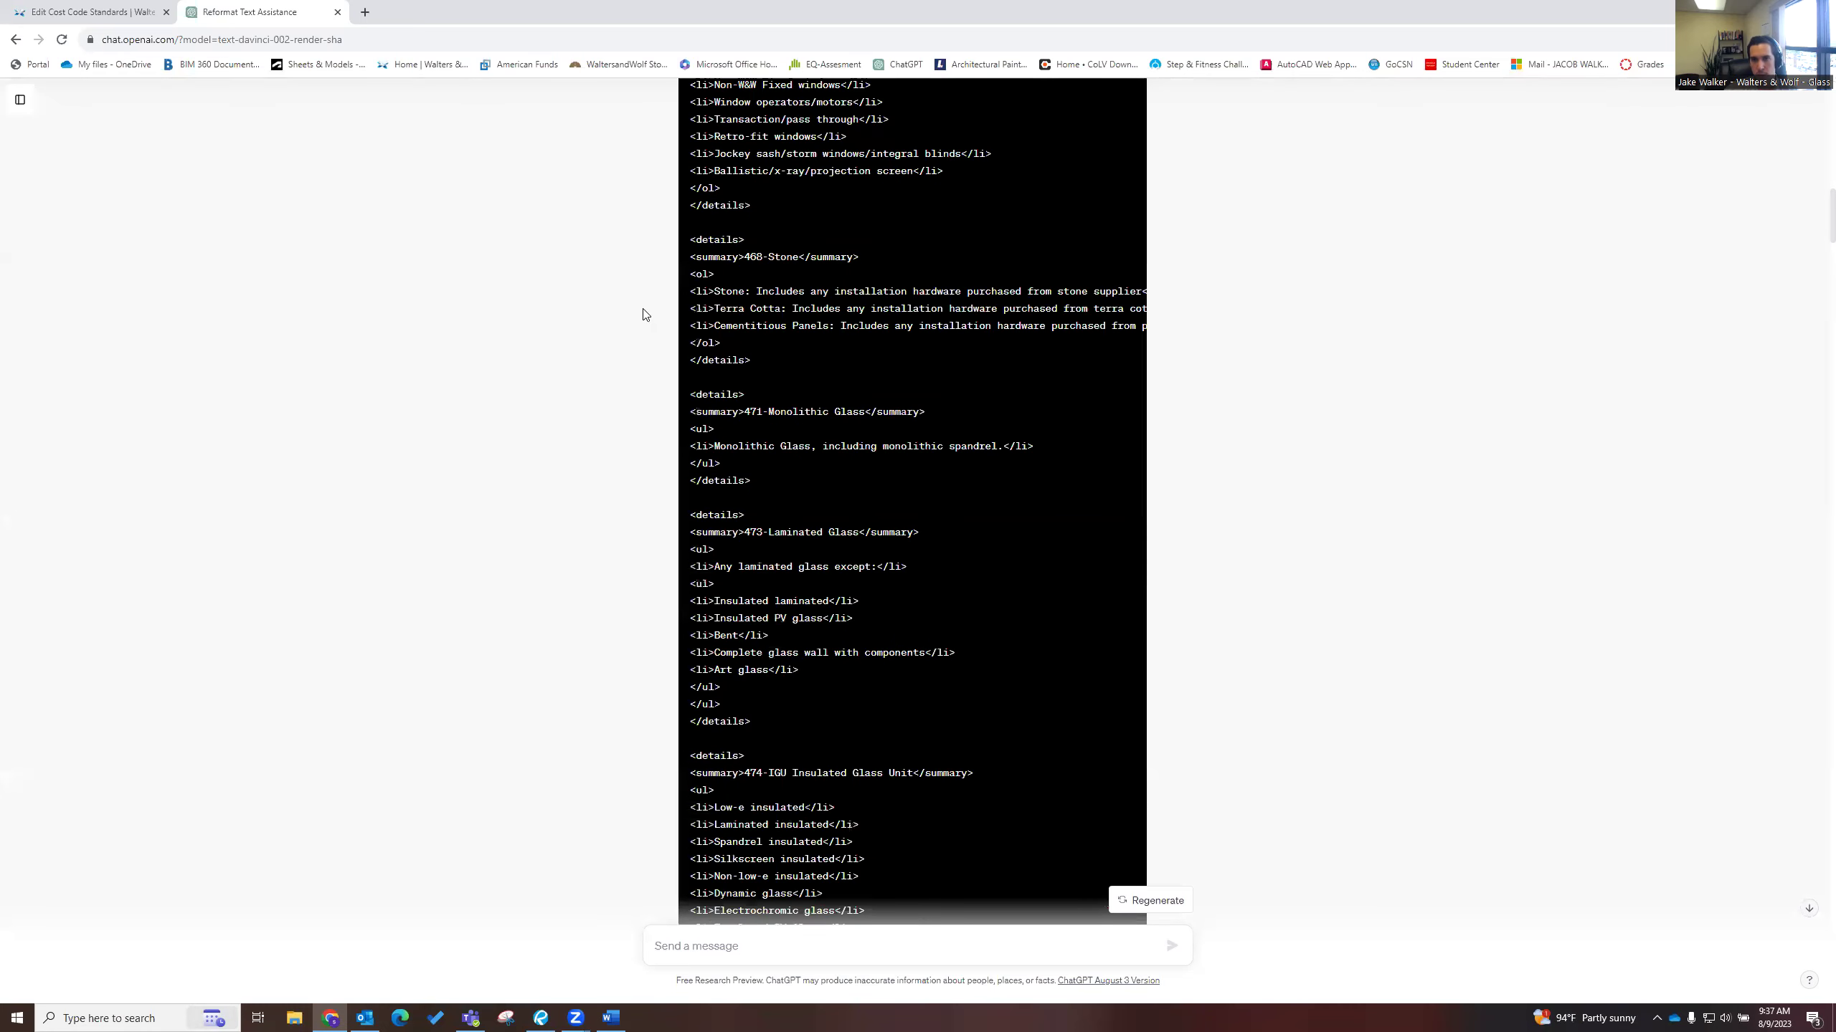
scroll(979, 284, "up", 4)
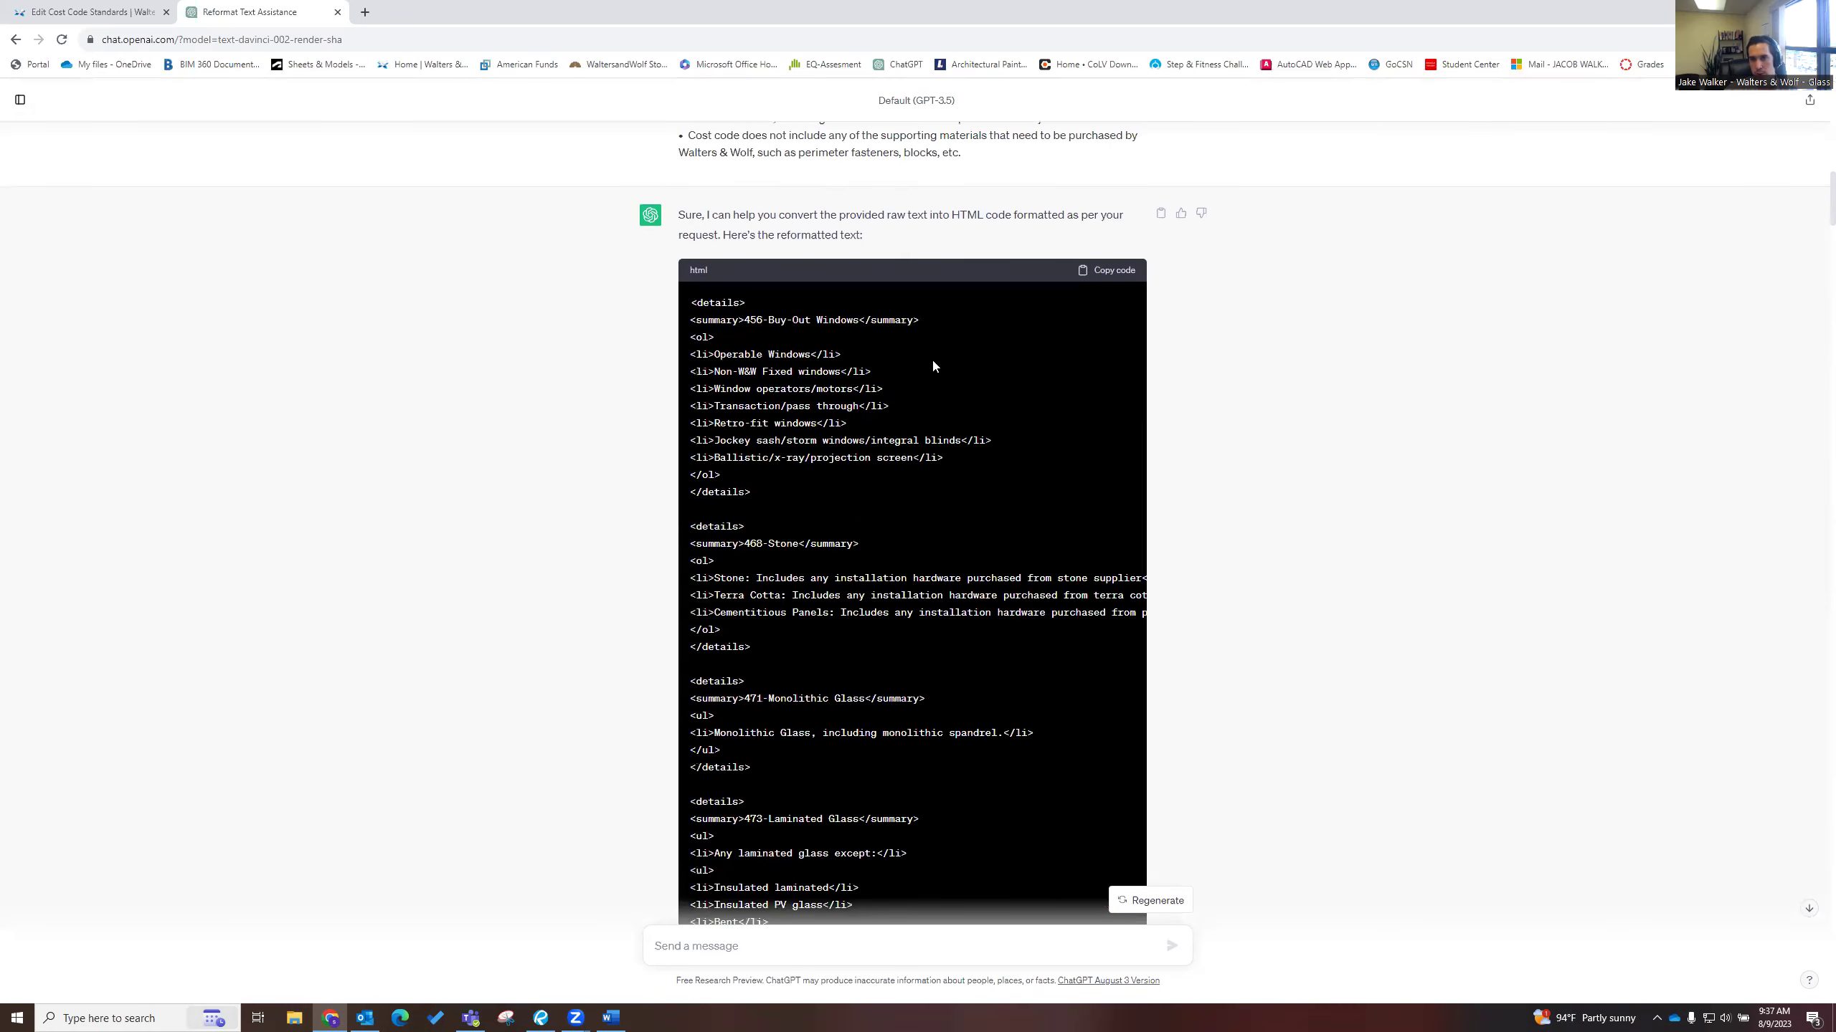
scroll(1013, 552, "down", 15)
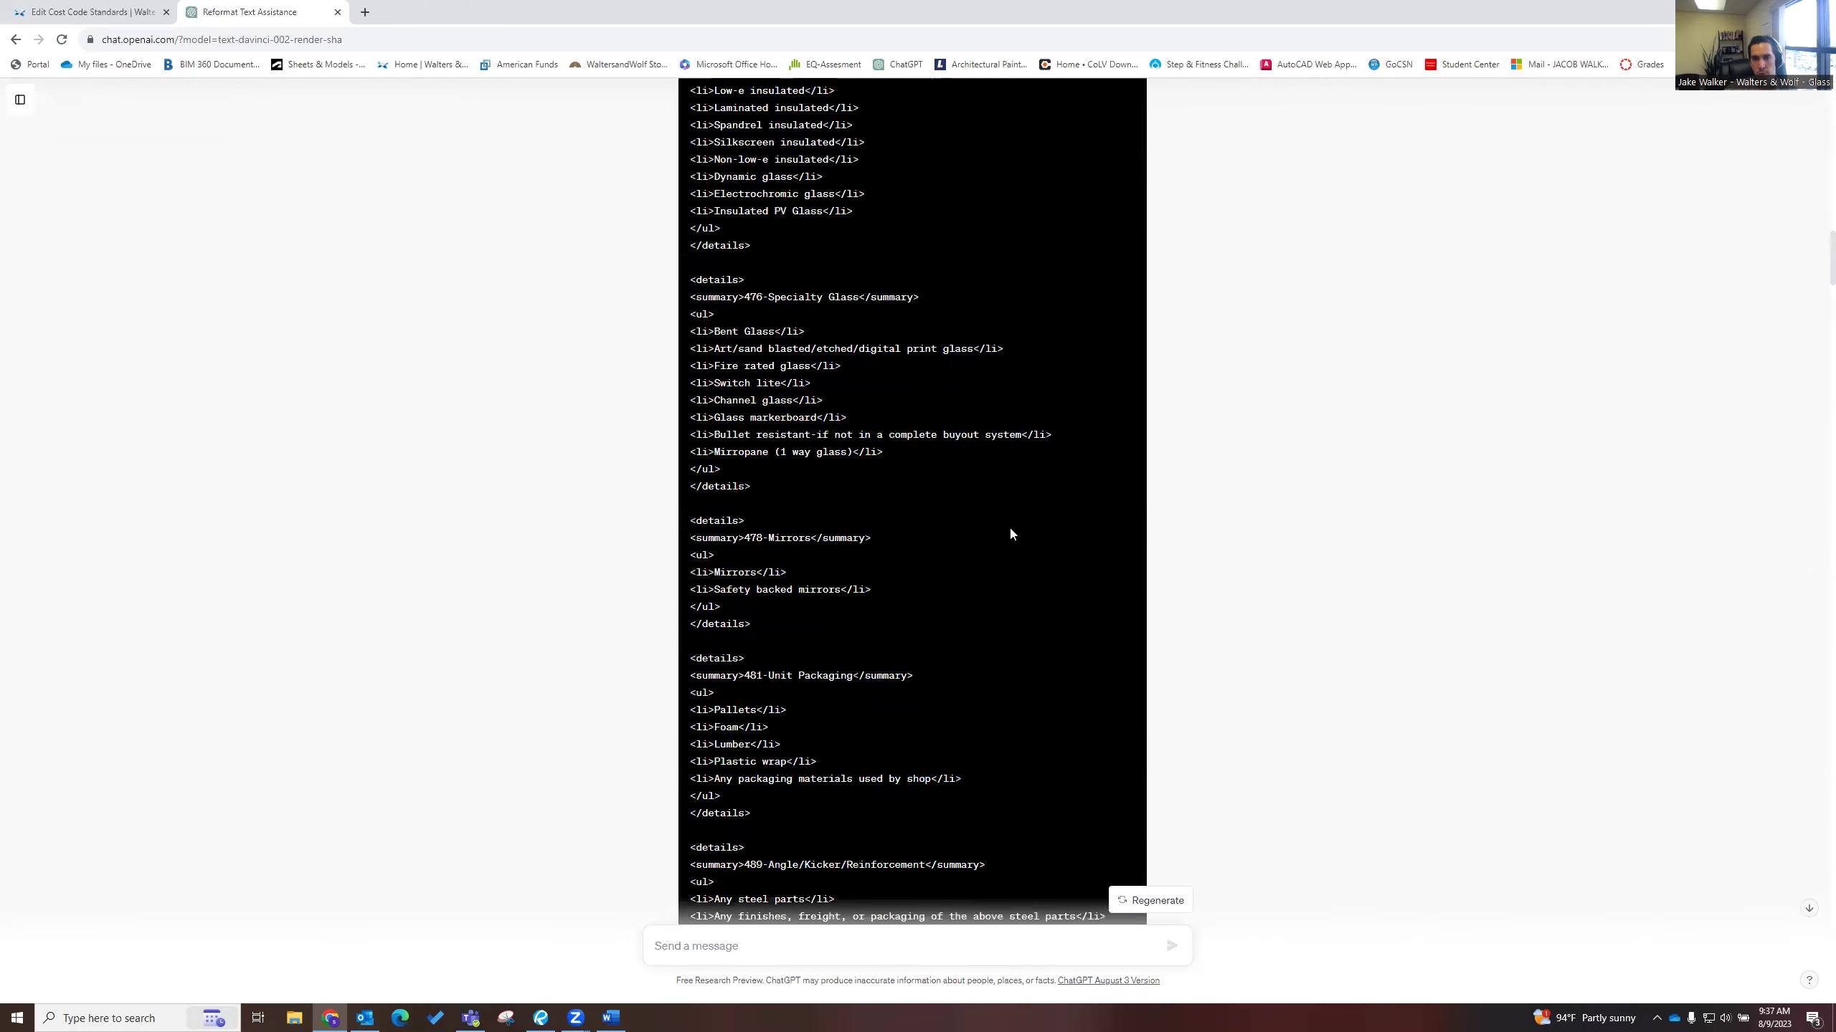
scroll(1040, 532, "down", 8)
scroll(1075, 523, "up", 20)
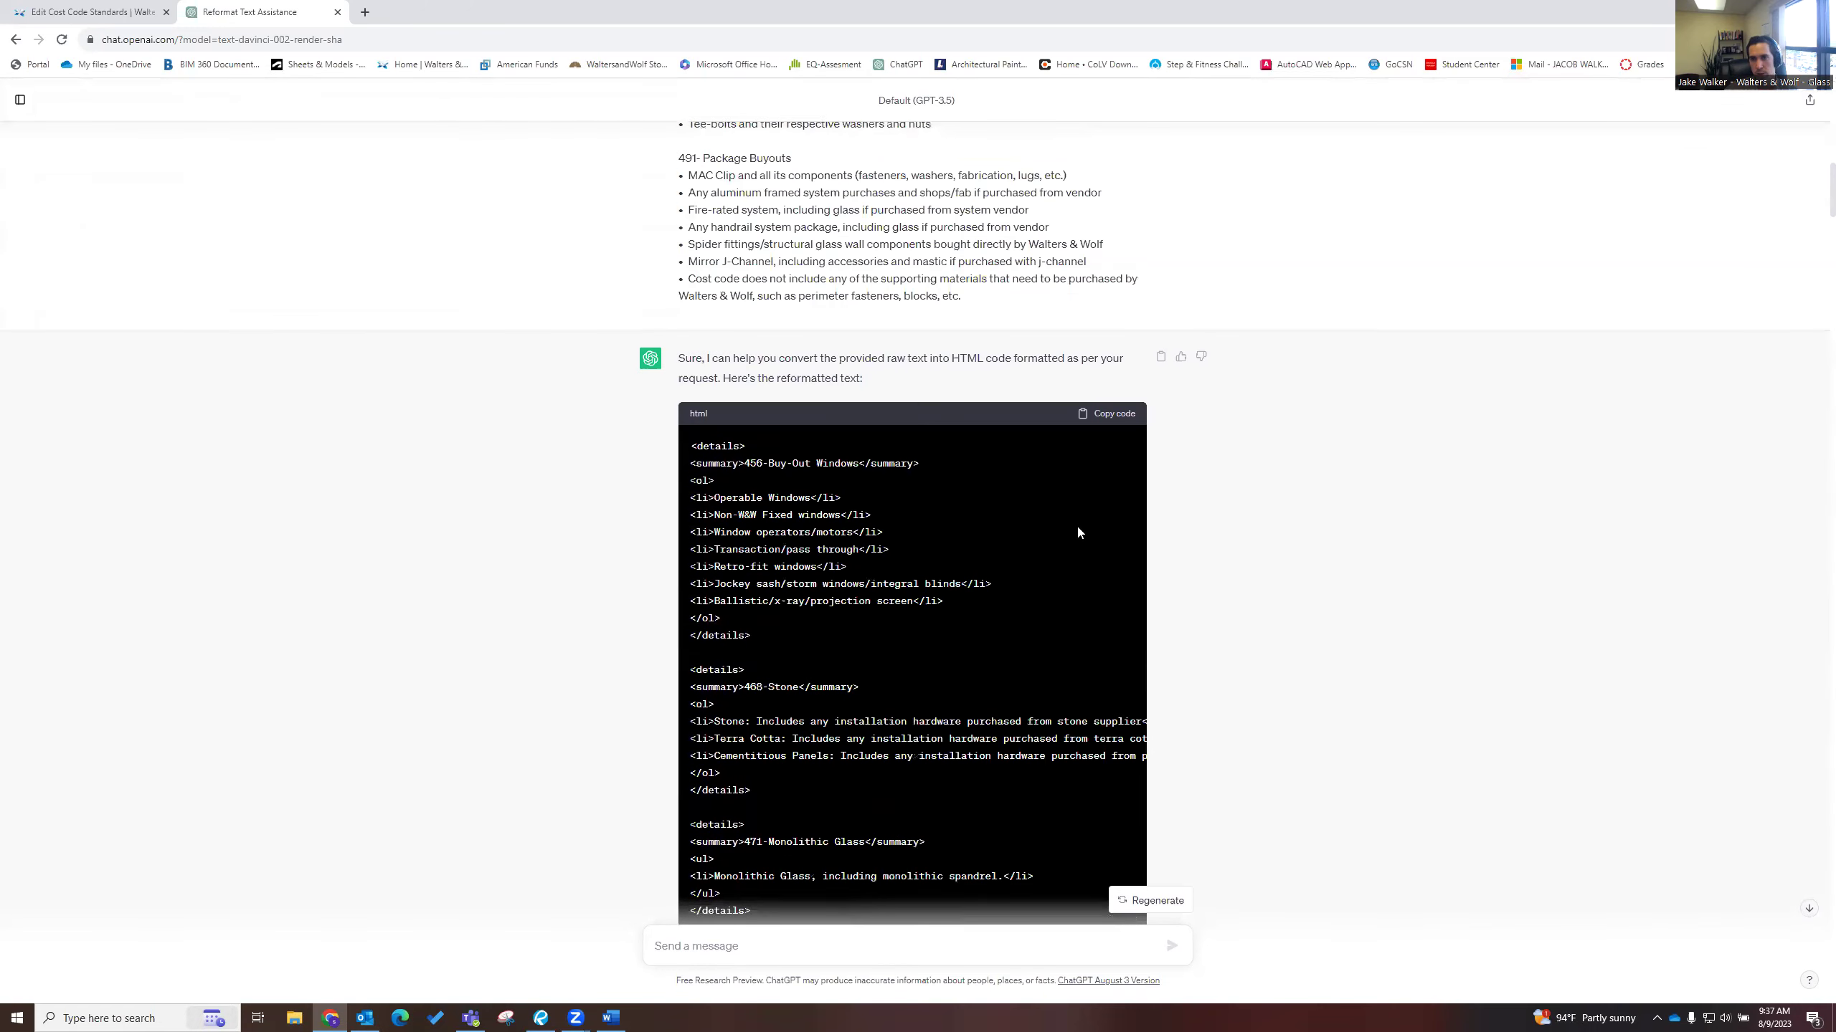
scroll(1077, 533, "up", 2)
key("ctrl+shift+Tab")
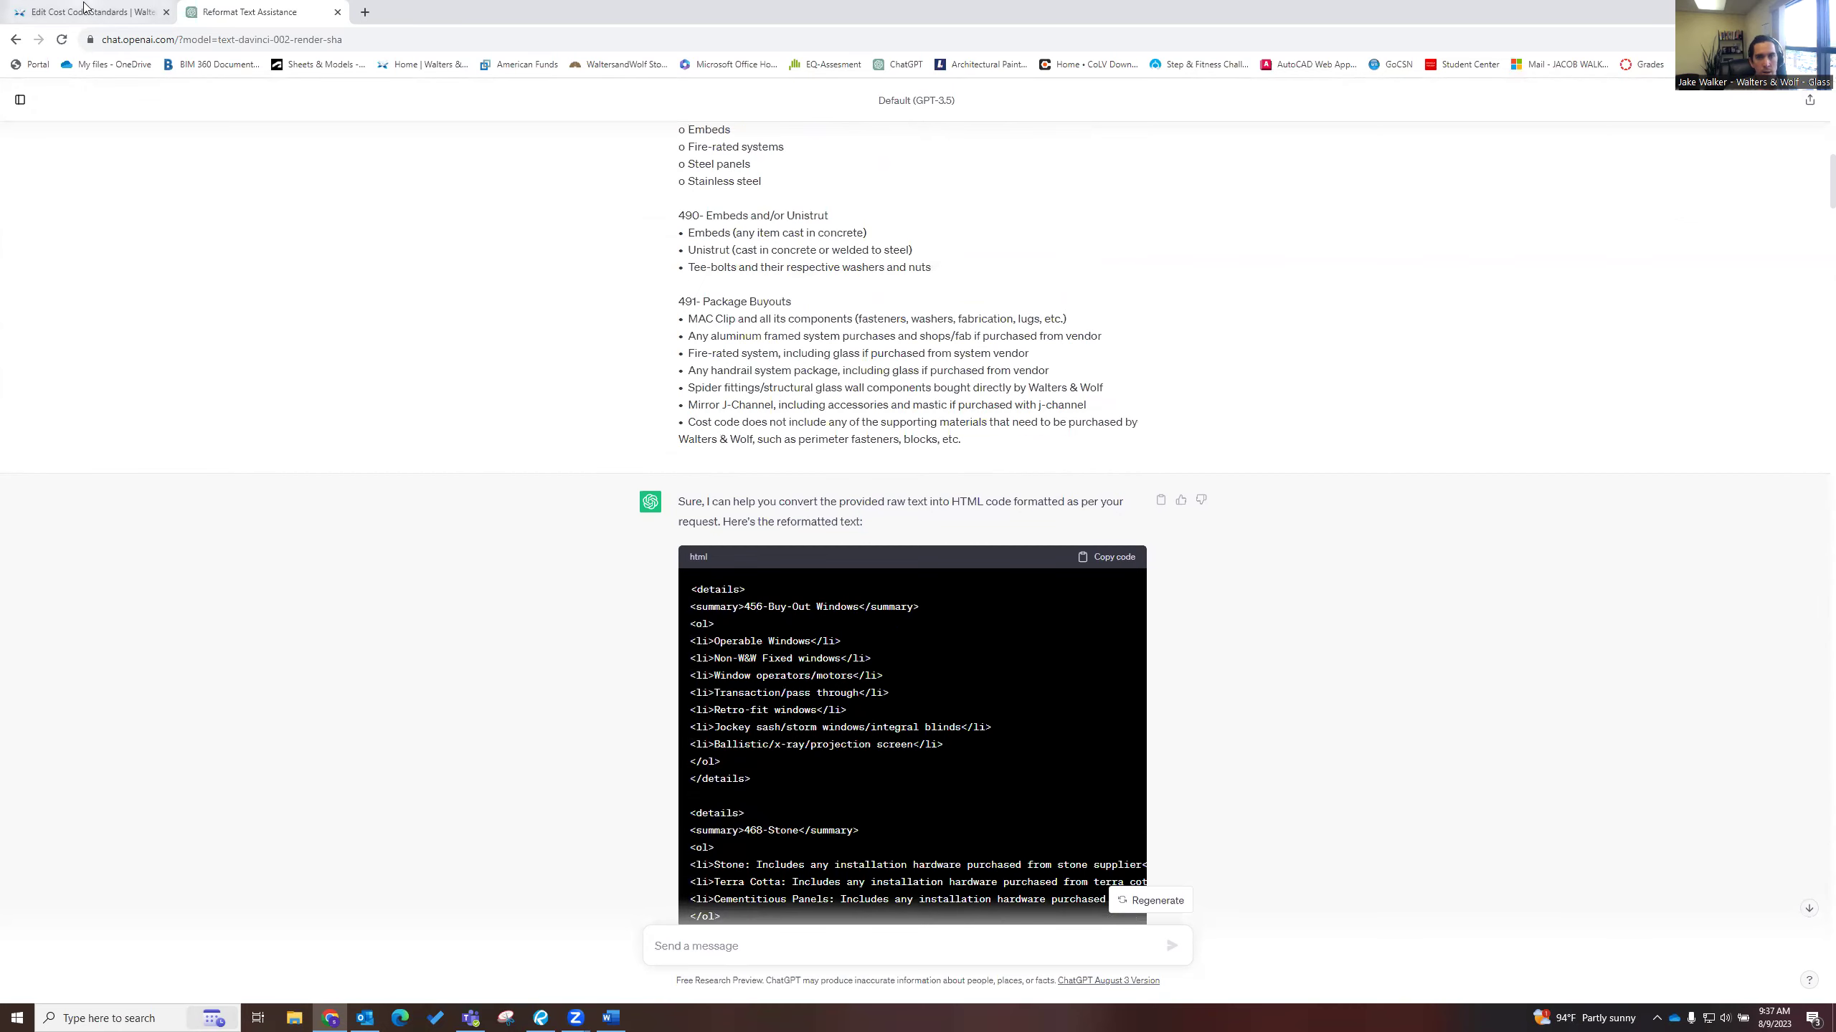
- Scroll the Cost Code Standards HTML down to the 474-IGU Insulated Glass Unit section
scroll(329, 521, "down", 1)
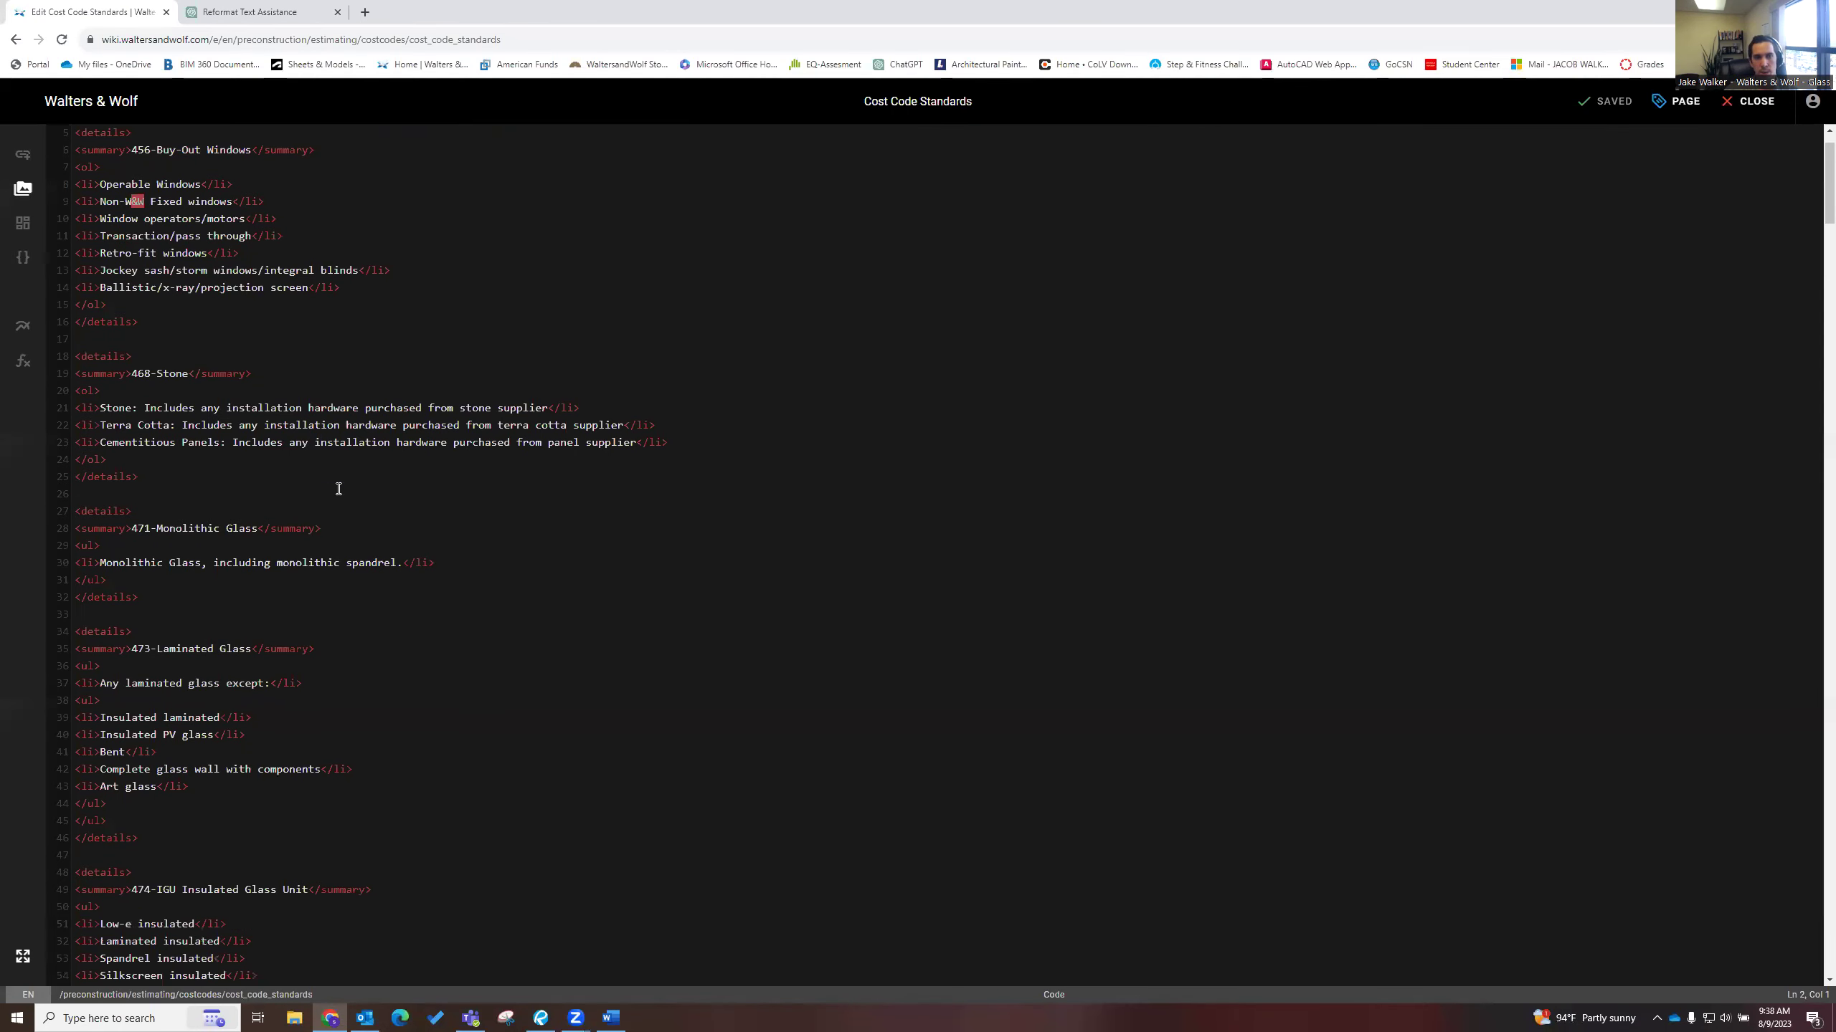